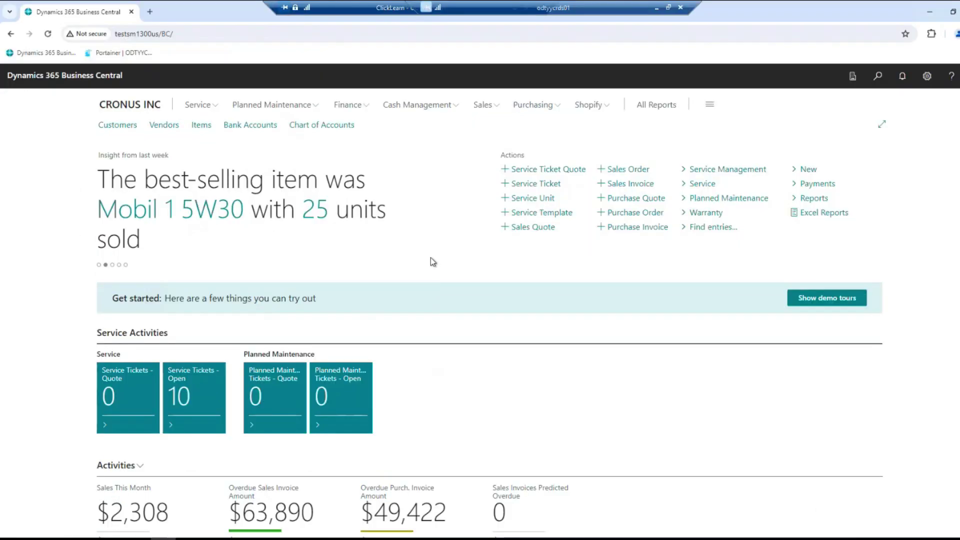
Open service ticket ST00017 for Trey Research from the open service tickets and review its Oil Change line, including the warranty column.
click(209, 395)
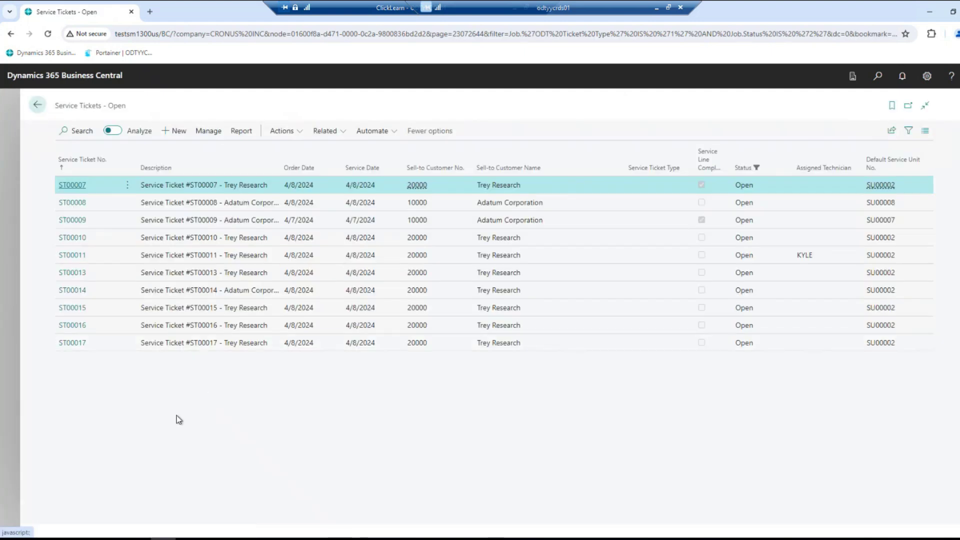
click(74, 345)
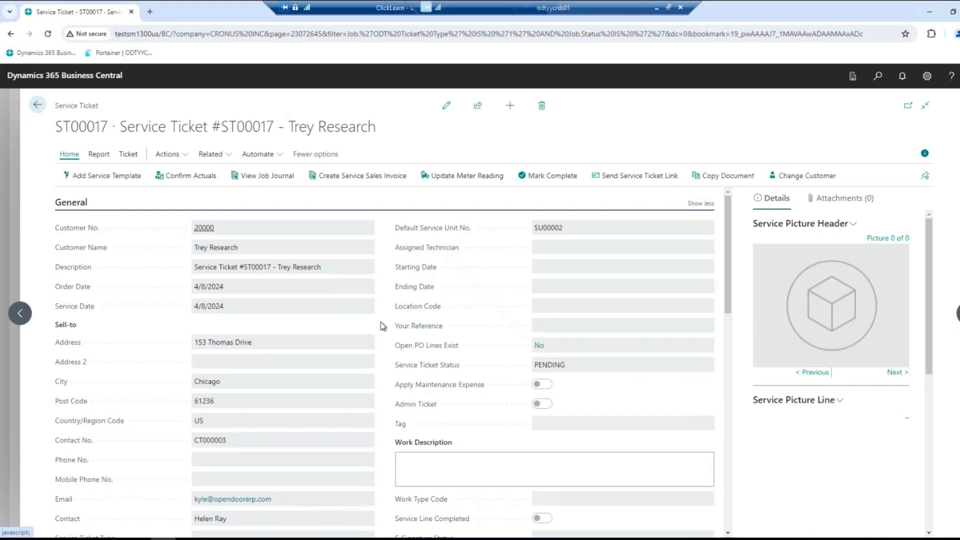
scroll(397, 355, down, 3)
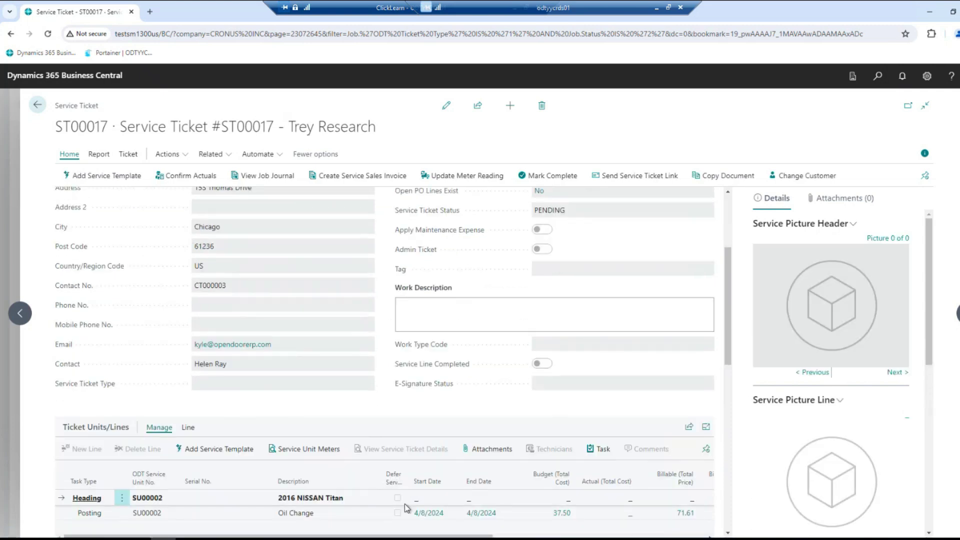
scroll(397, 480, down, 2)
drag(388, 435, 528, 435)
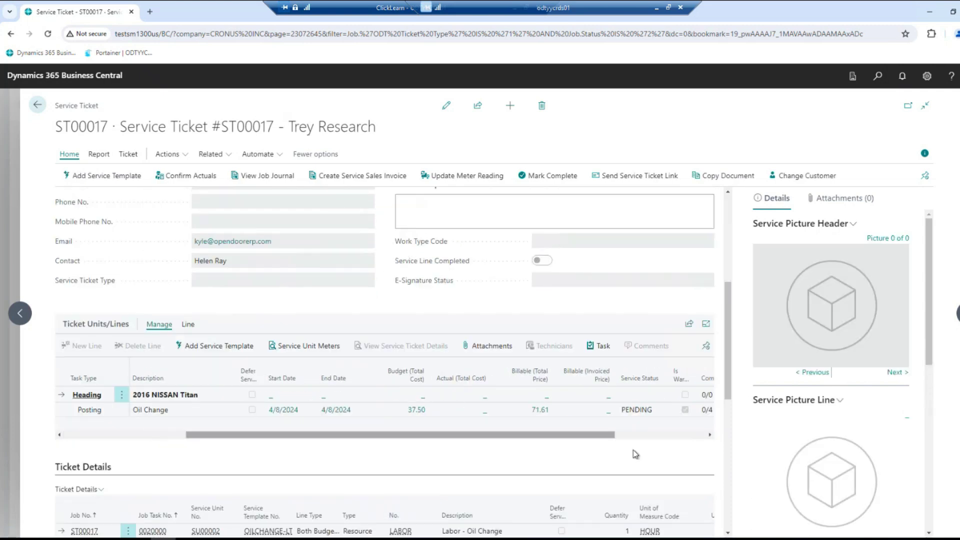
Create a service sales invoice per job from ticket ST00017 with the default dates and open the new invoice.
click(340, 183)
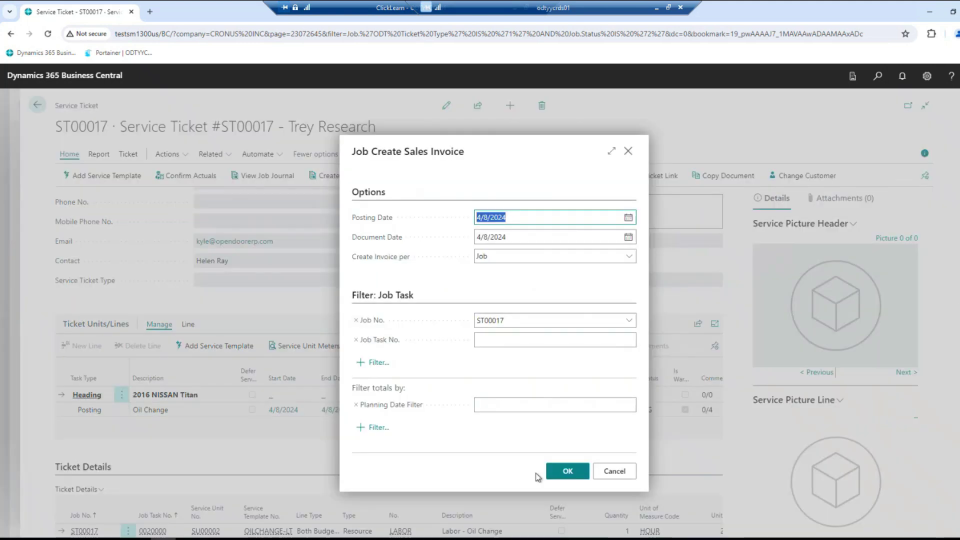
click(559, 469)
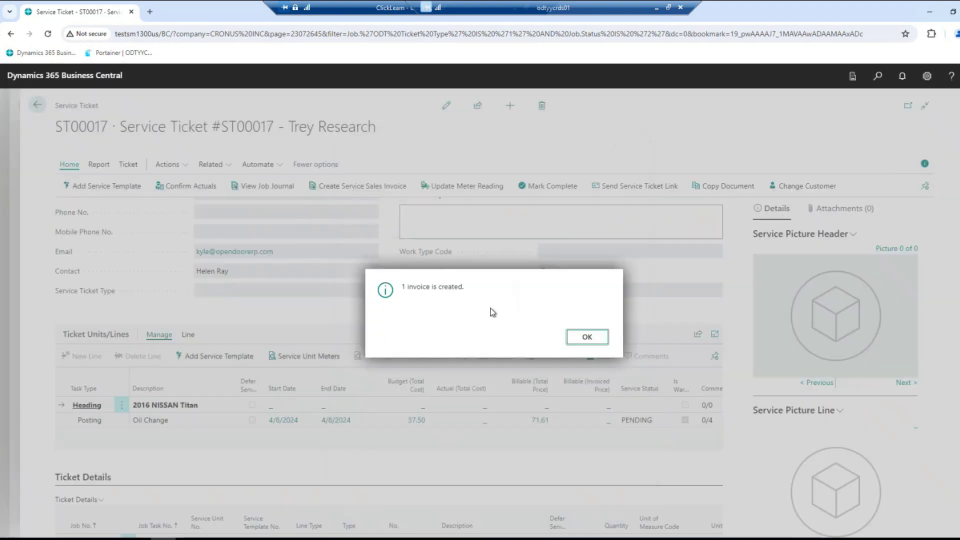
click(582, 338)
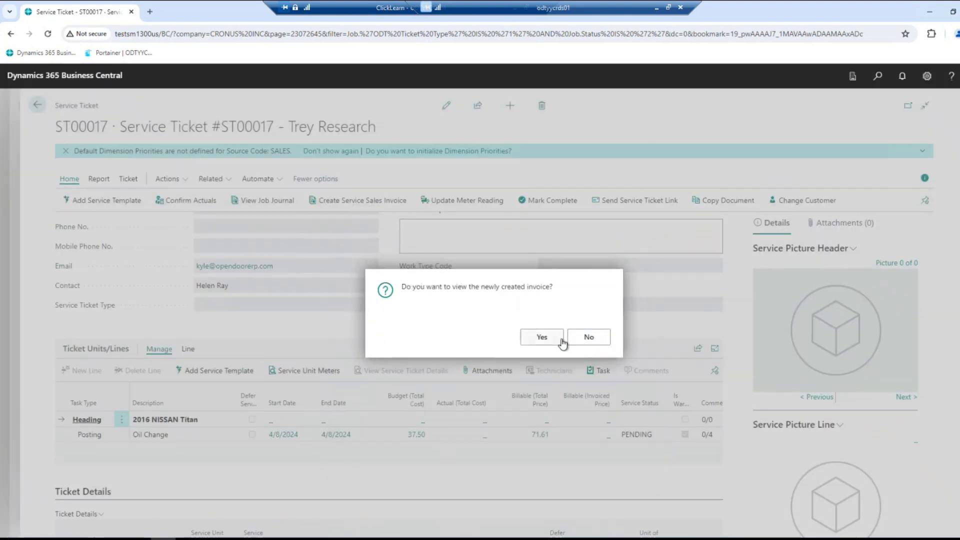
click(542, 337)
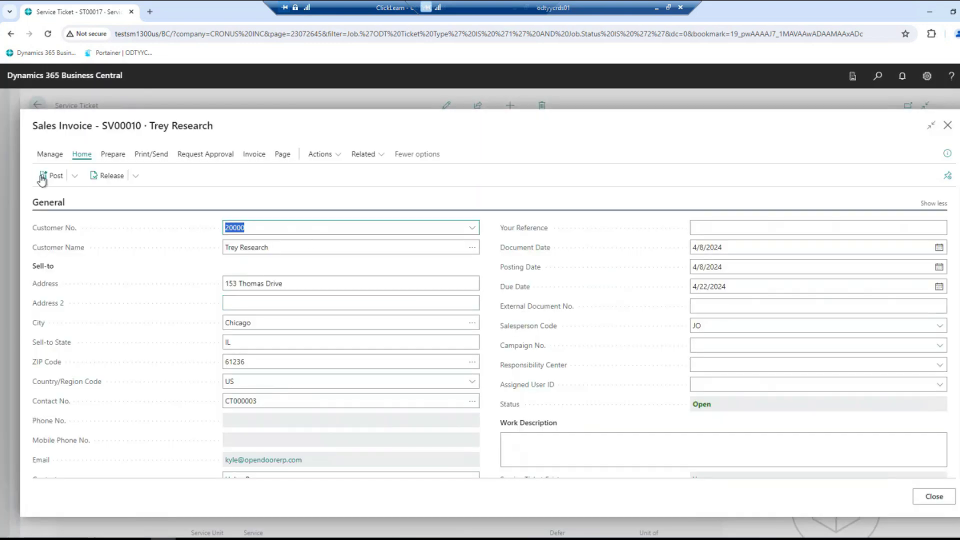
Post the Trey Research sales invoice, acknowledge the warranty RMA, and decline to open the posted invoice.
click(50, 179)
click(538, 337)
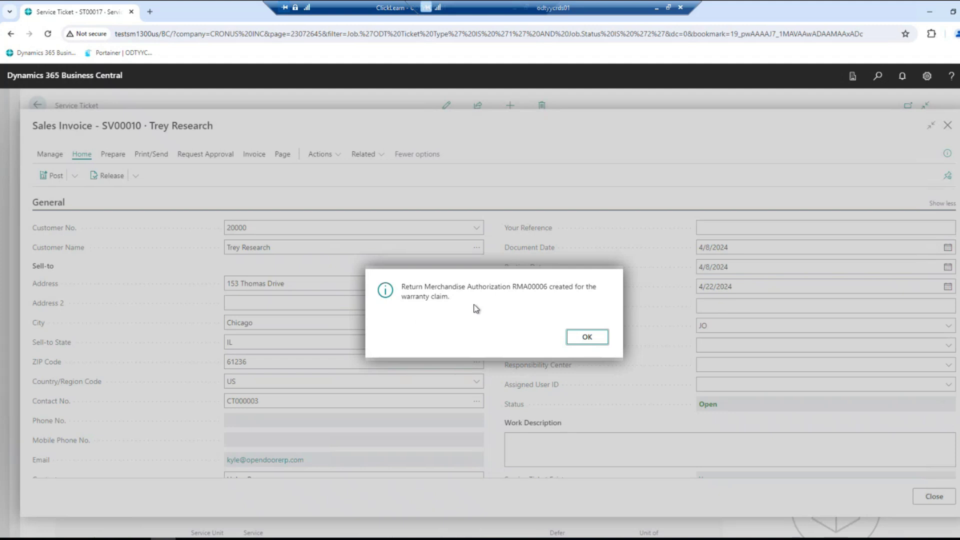
click(586, 338)
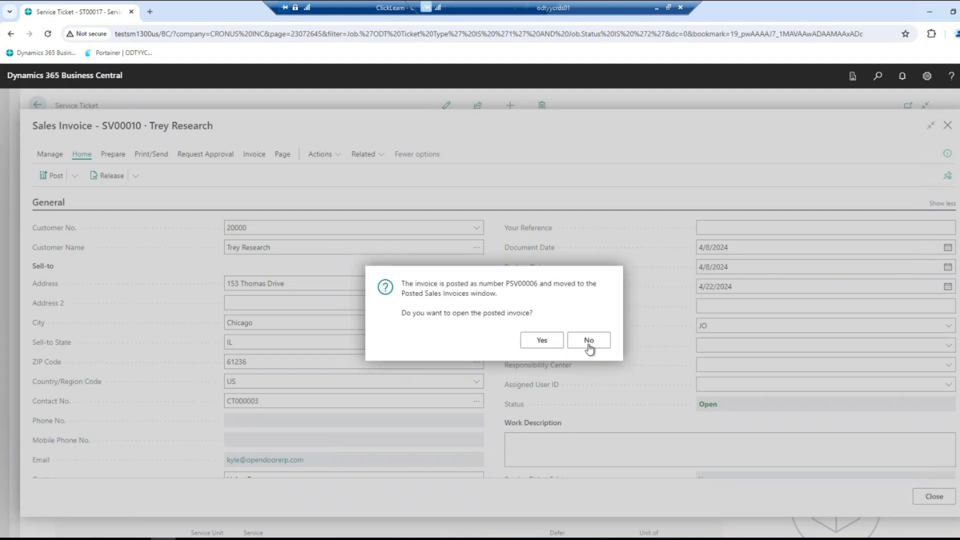
click(590, 341)
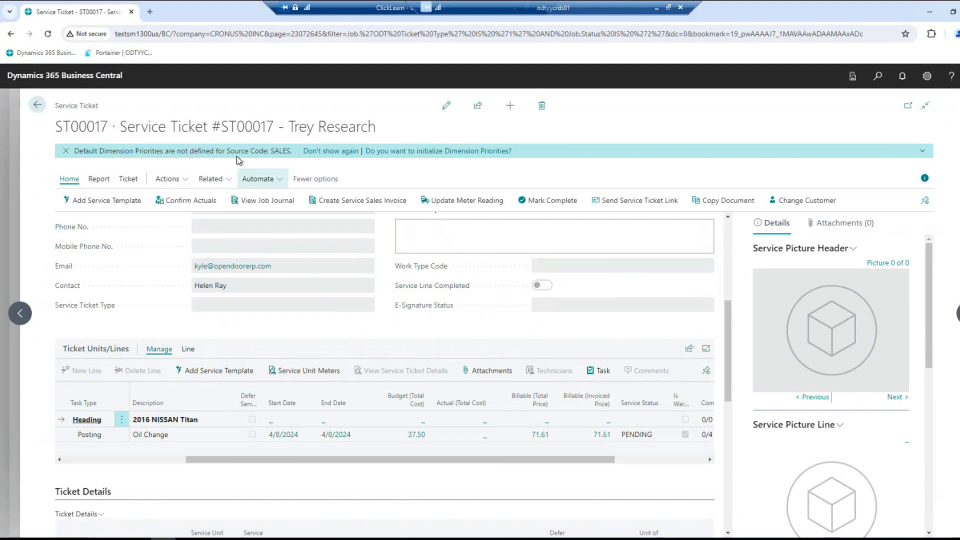
Open the RMA related to the service ticket and set its Vendor Cr. Memo No. to 123.
click(210, 178)
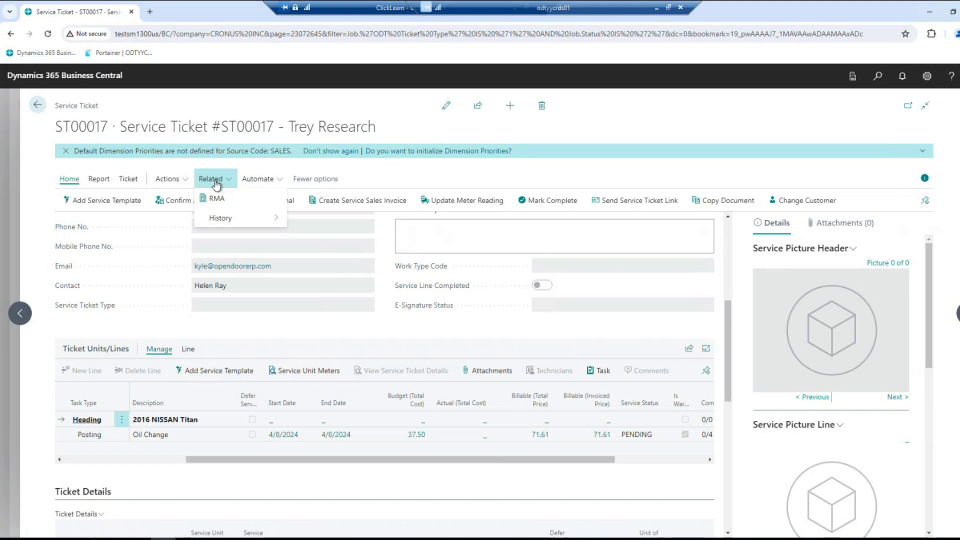
click(223, 199)
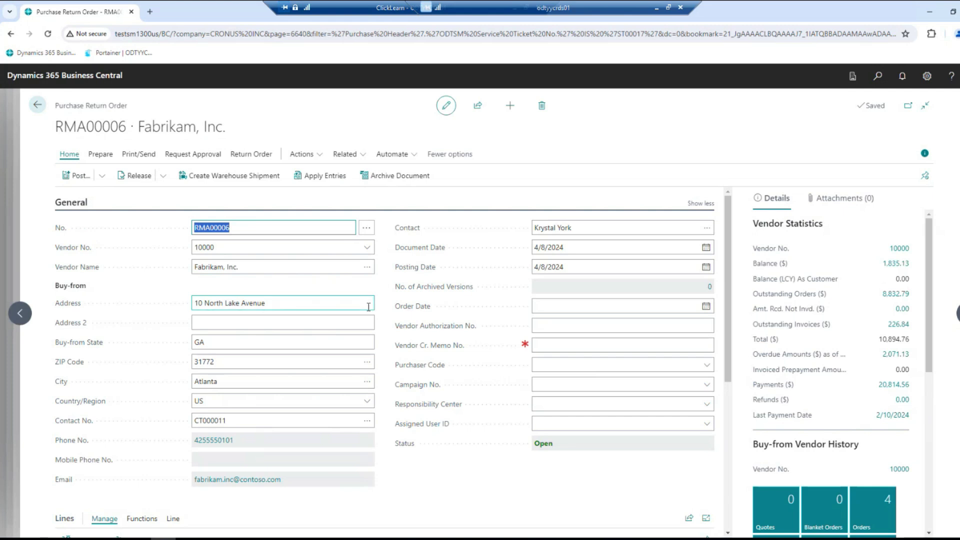
click(544, 345)
text(123)
Set the Direct Unit Cost Excl. Tax of the Cost of Labor, Warranty/Contract line to 60.
scroll(393, 345, down, 1)
scroll(391, 345, down, 3)
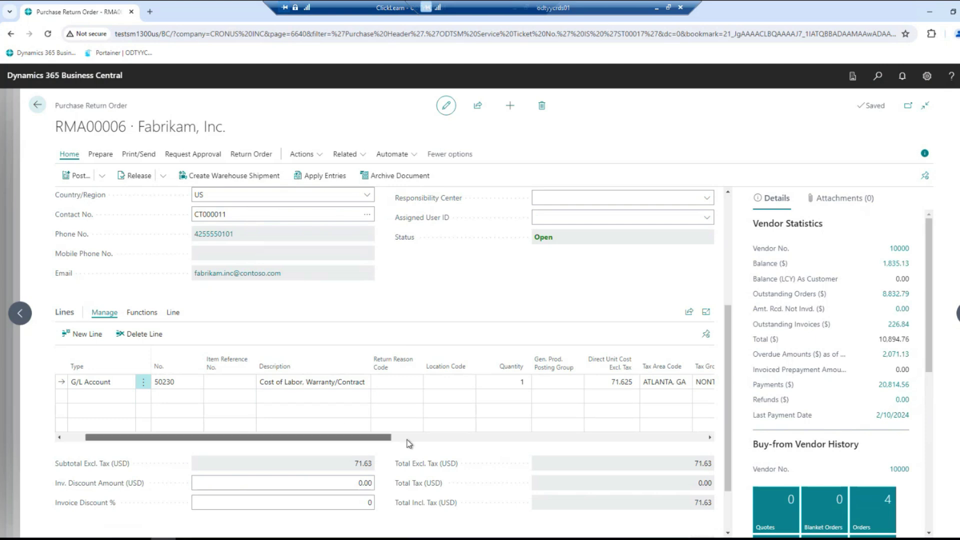
drag(339, 440, 426, 440)
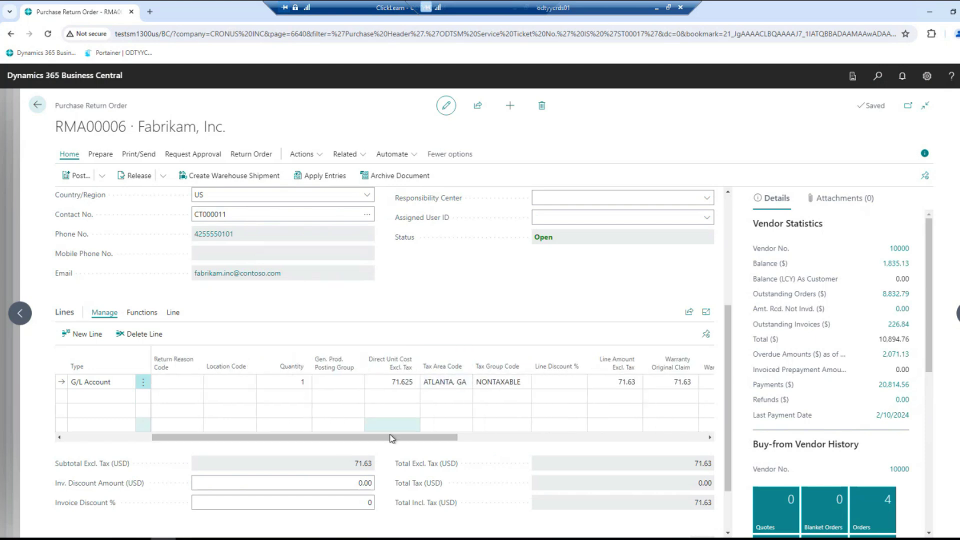
drag(375, 439, 415, 439)
click(360, 385)
click(376, 394)
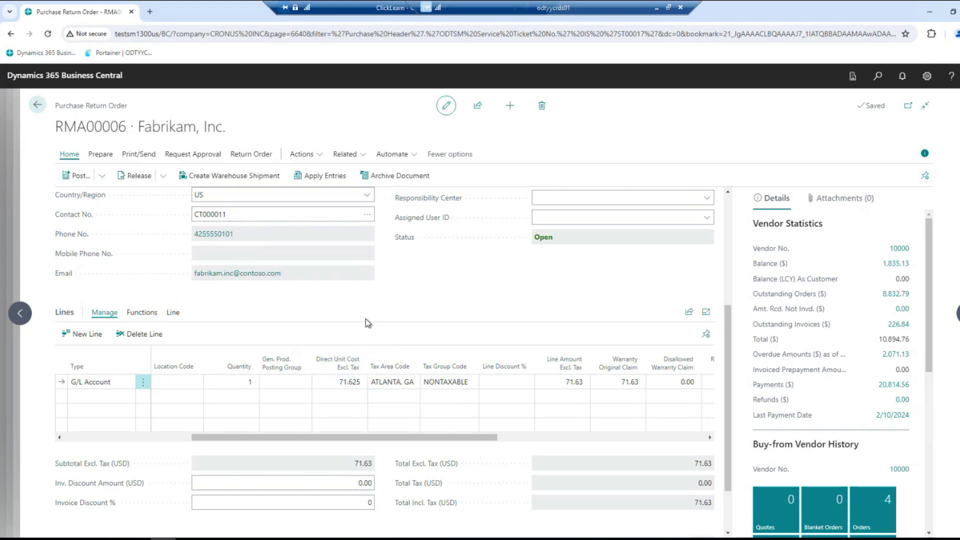
click(321, 380)
click(322, 380)
text(60)
click(398, 337)
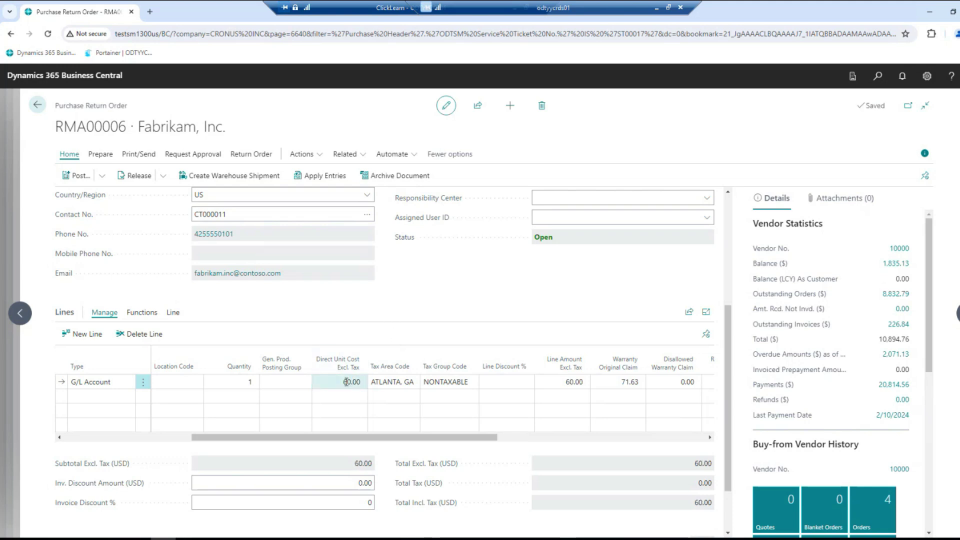
Post the purchase return order with Ship and Invoice, and decline to open the posted credit memo.
click(78, 176)
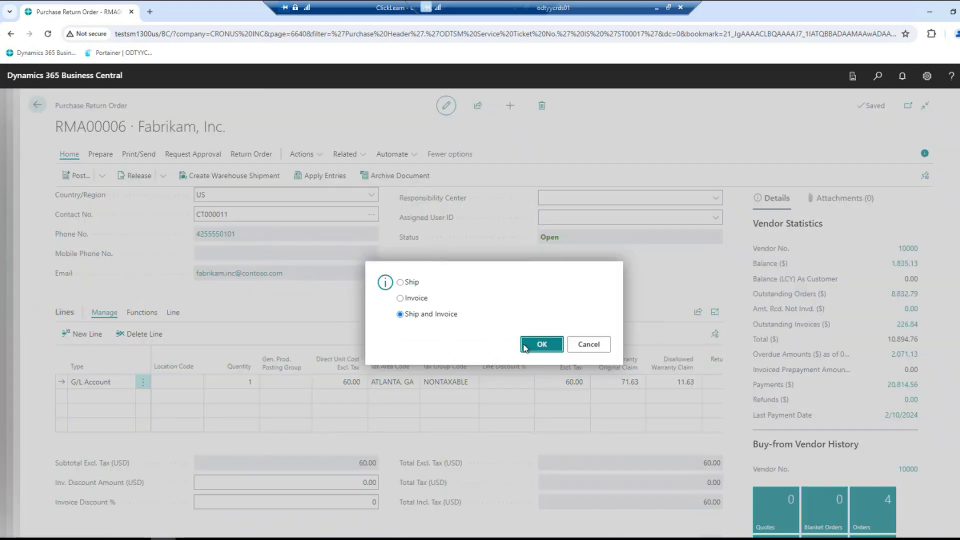
click(540, 345)
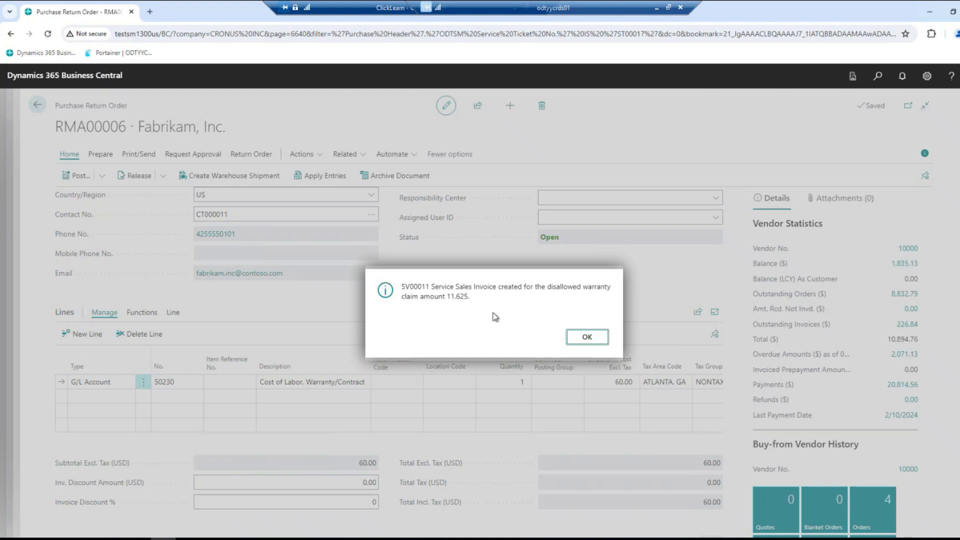
click(576, 344)
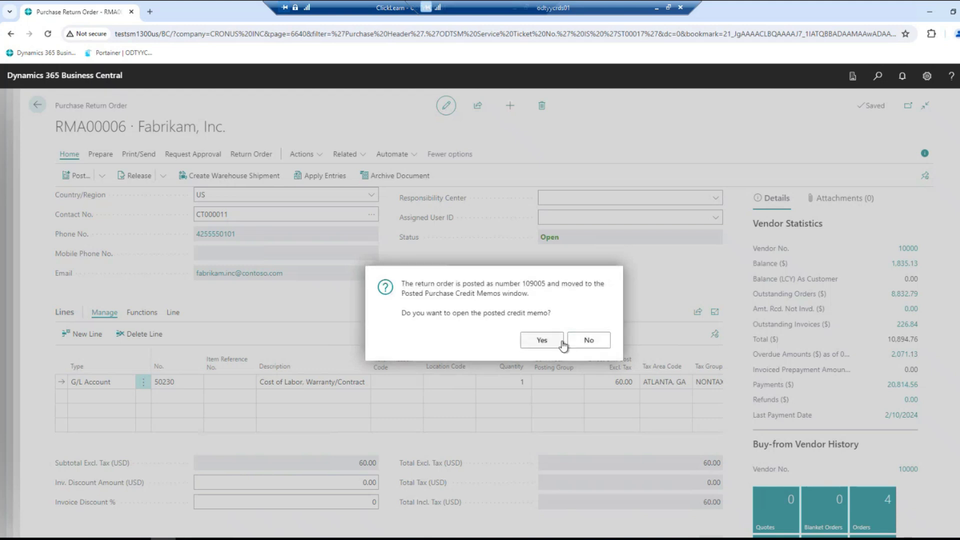
click(589, 341)
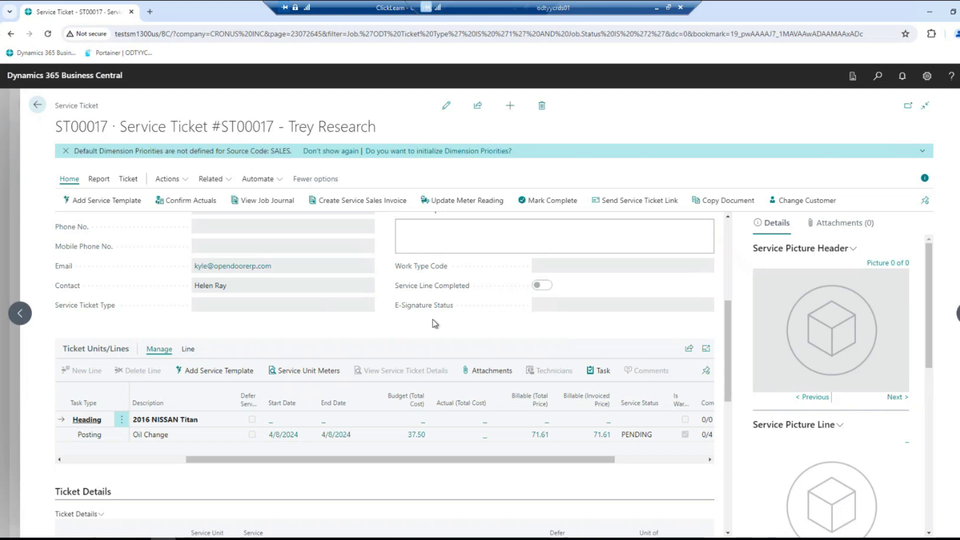
Open the posted purchase credit memo through the service ticket's related RMA and review its line and totals.
click(224, 180)
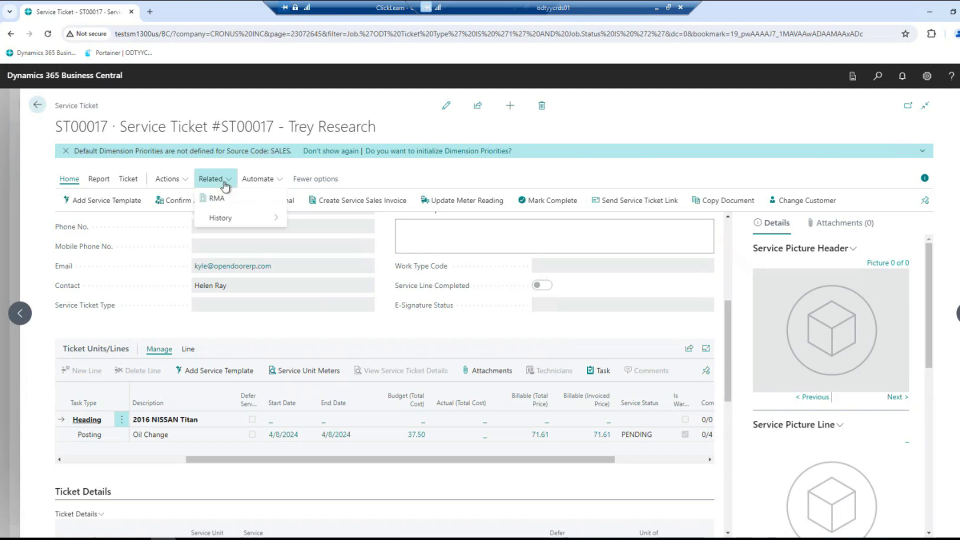
click(229, 199)
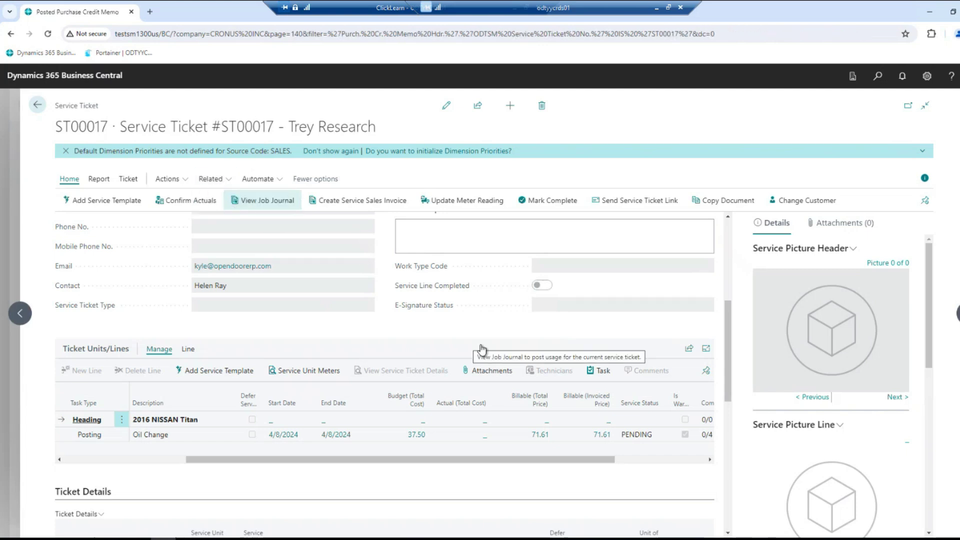
scroll(460, 326, down, 4)
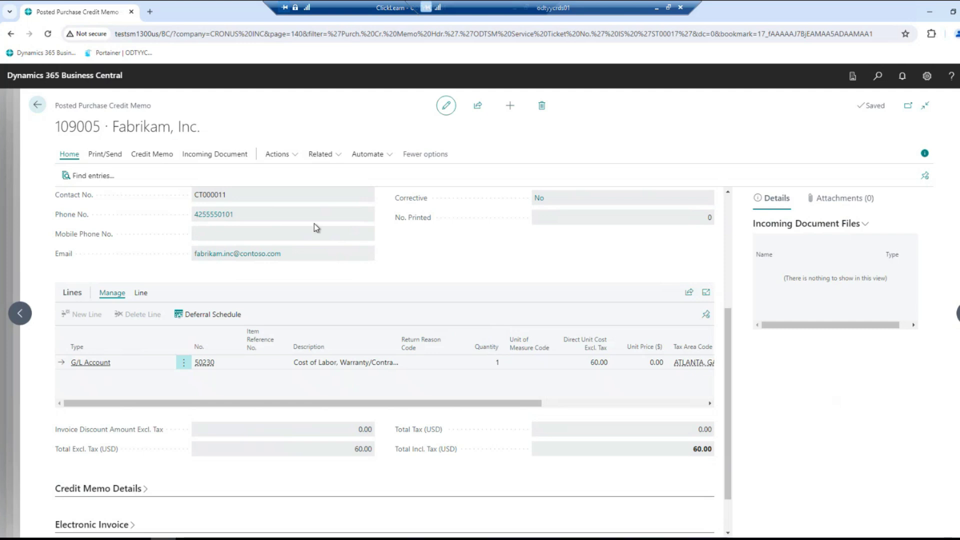
Open the disallowed warranty claim invoice related to the credit memo and review its header and Sales Returns line.
click(321, 155)
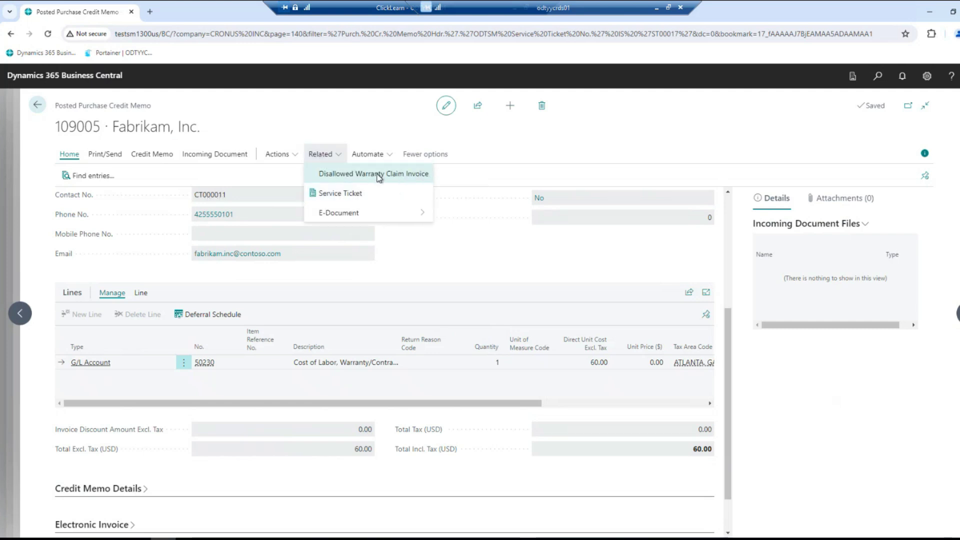
click(379, 175)
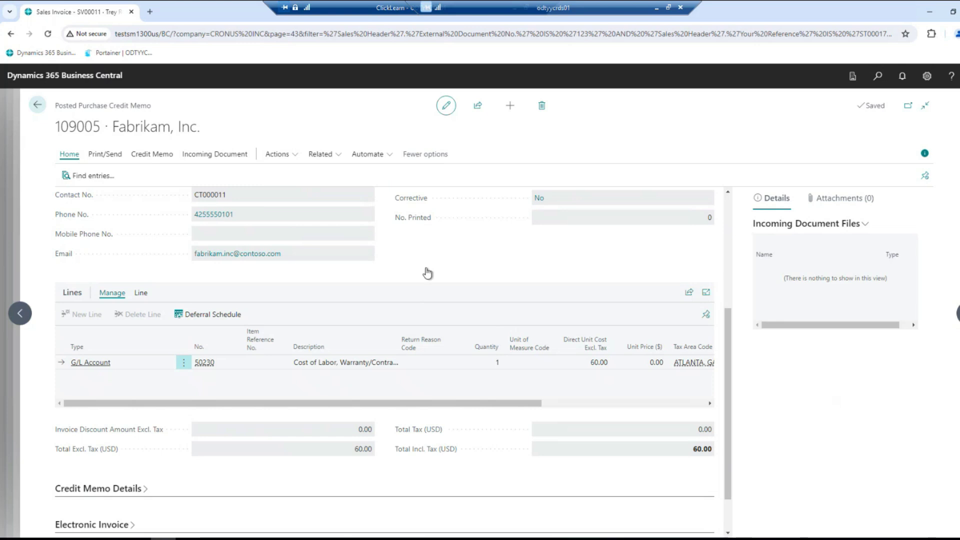
scroll(385, 270, down, 2)
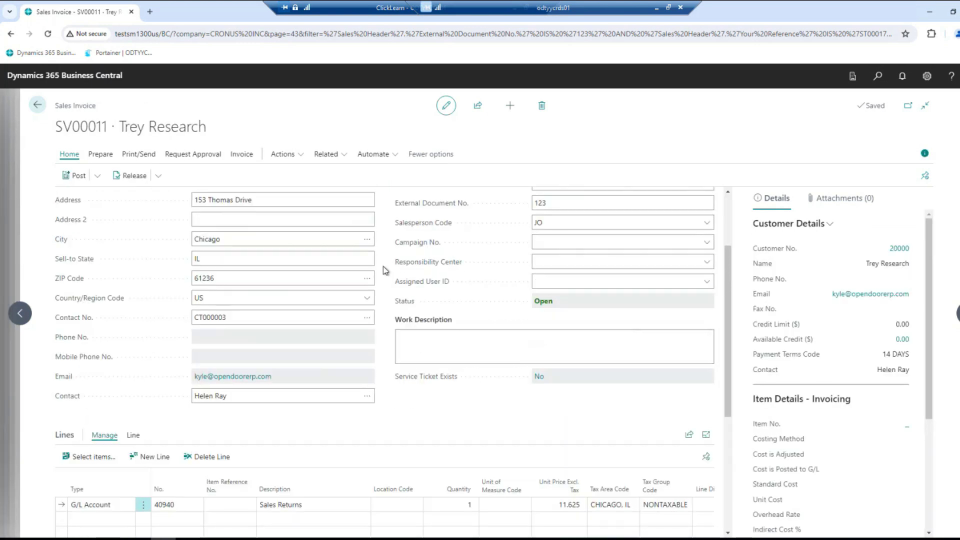
scroll(385, 270, down, 1)
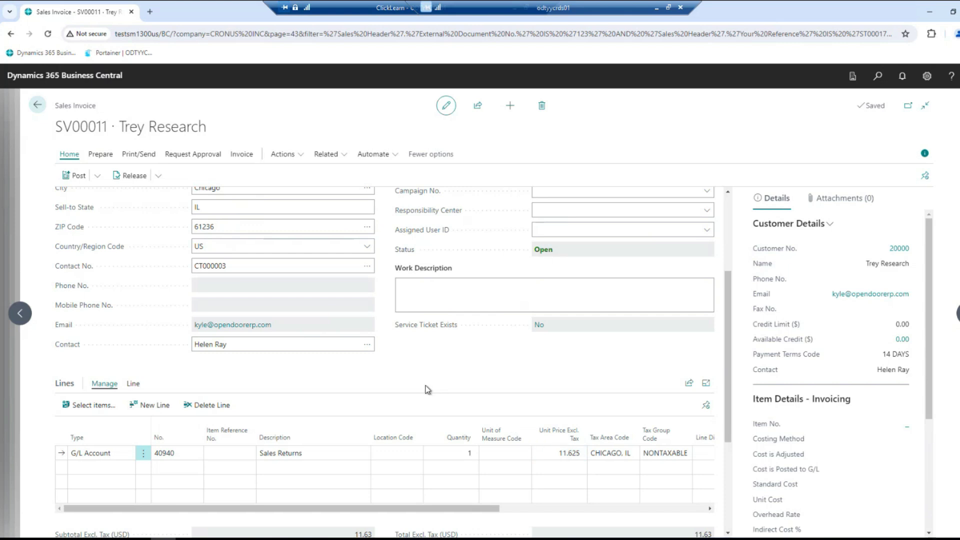
scroll(427, 390, up, 3)
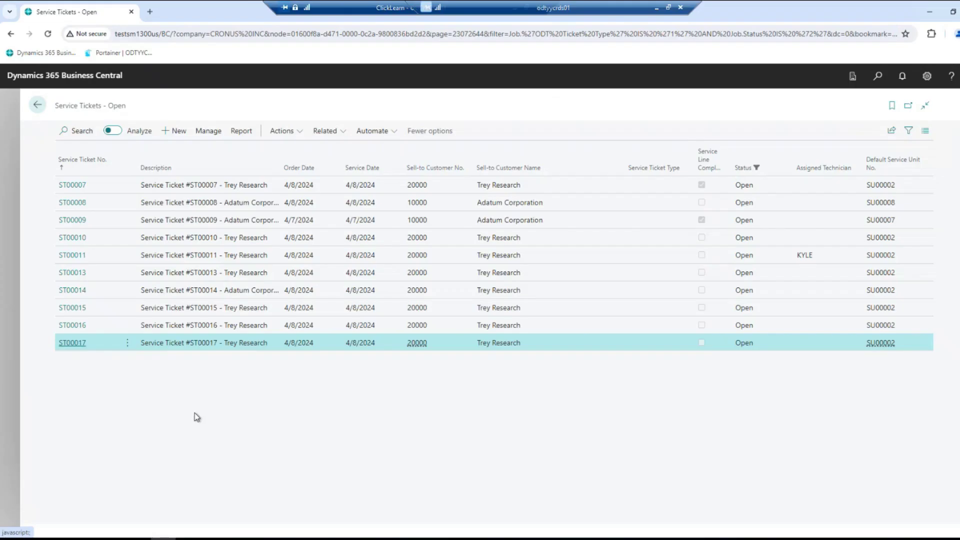
Search for "service notification tem", open the Service Notification Template List, and view the Link template for the Service category.
click(876, 83)
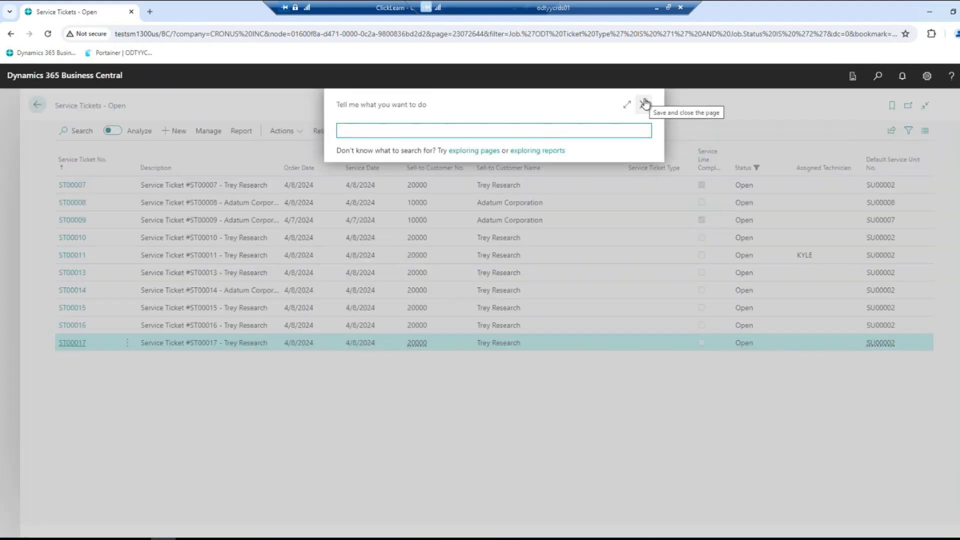
text(ser)
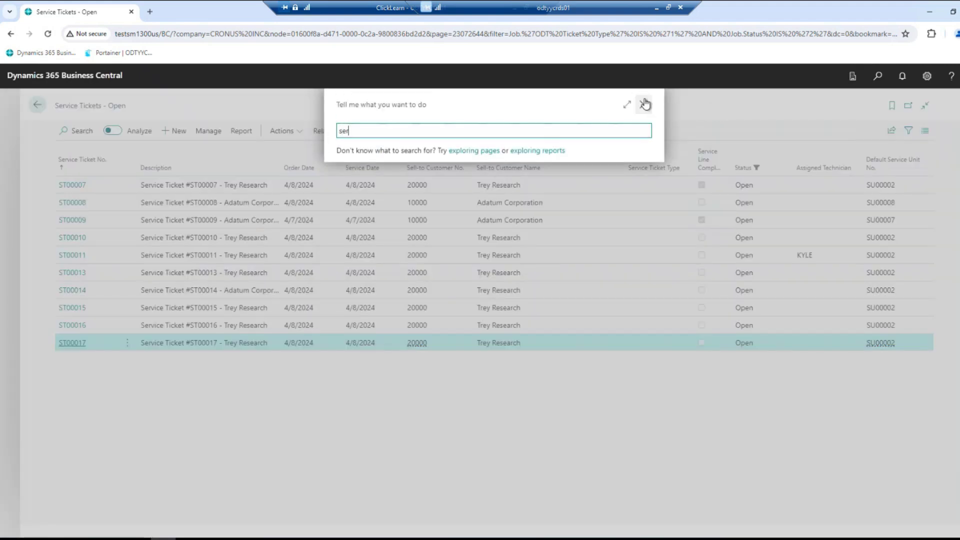
text(vice notificatio)
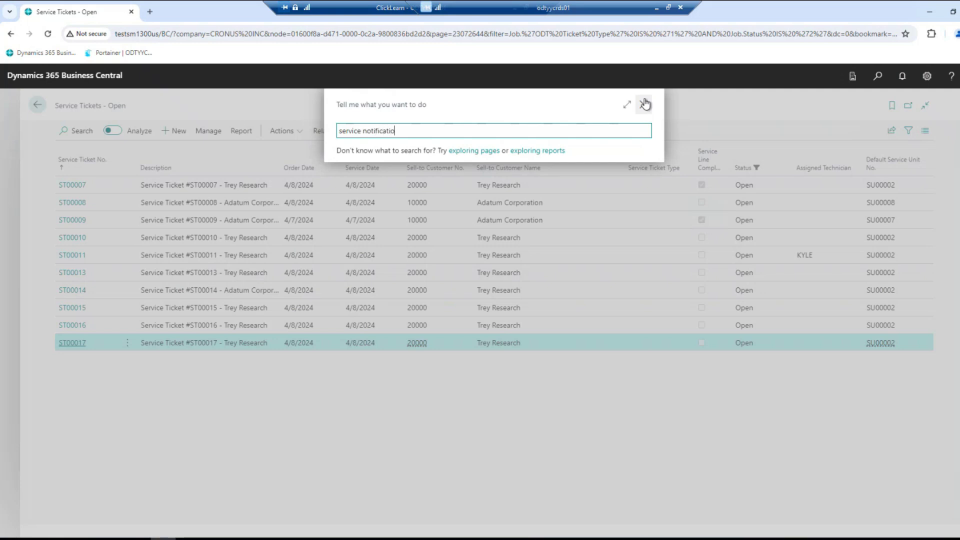
text(n tem)
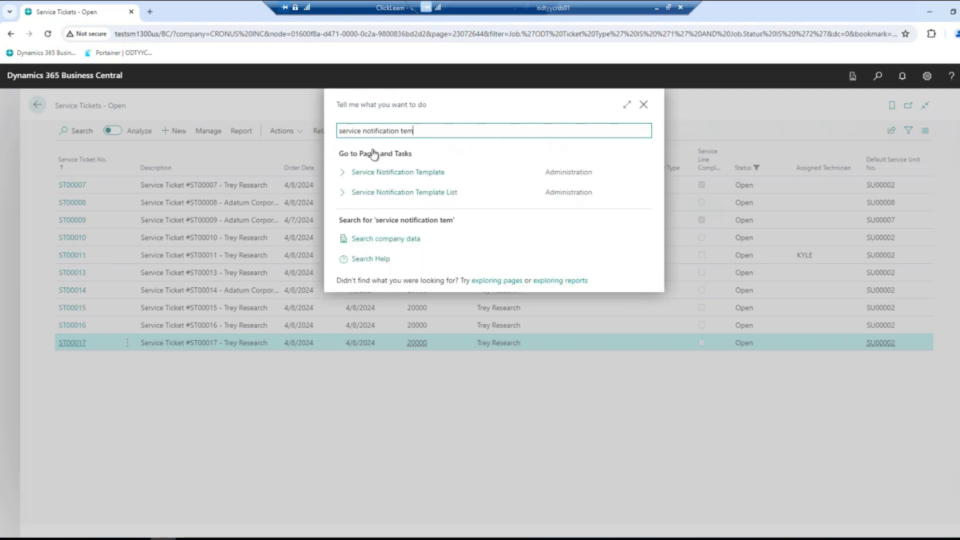
click(411, 192)
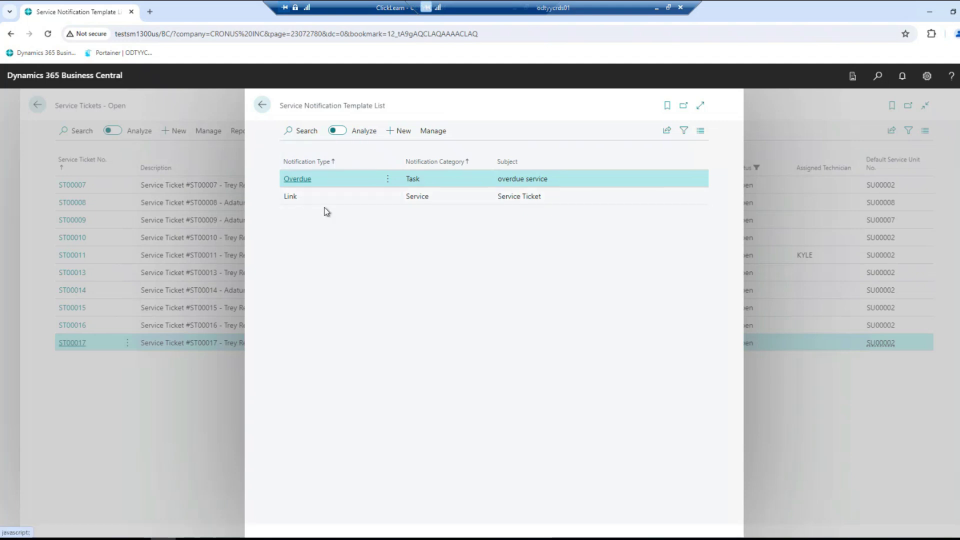
click(291, 197)
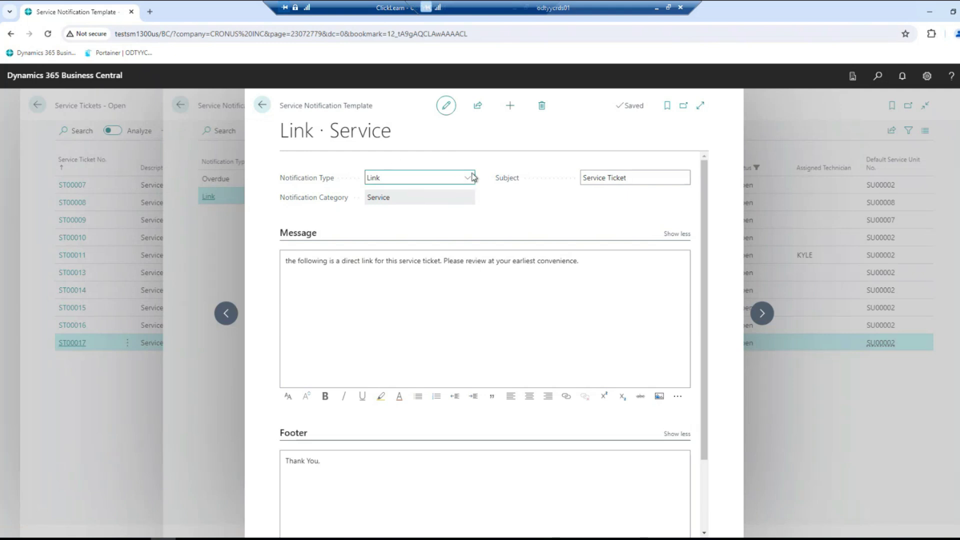
Review the Link template's notification type options, subject, message and footer, and return to the open service tickets list.
click(470, 179)
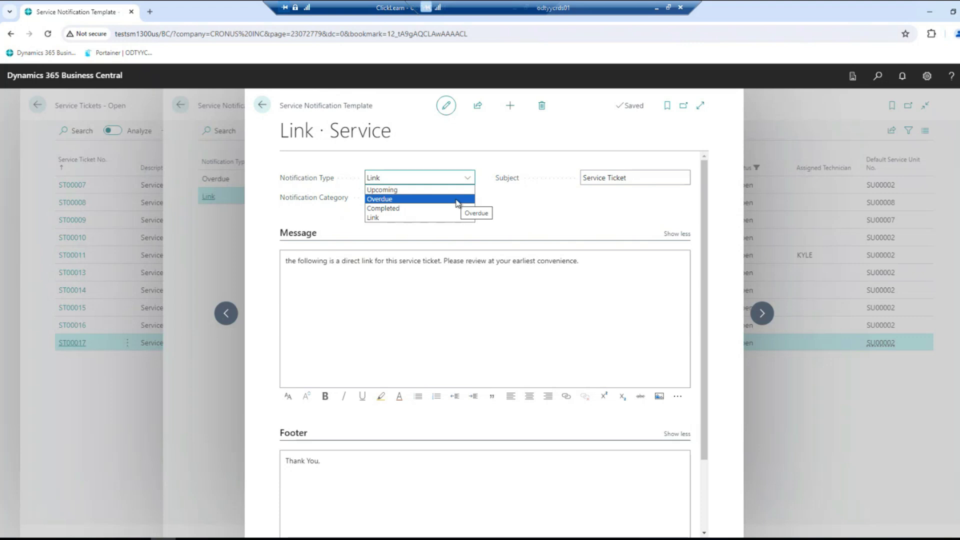
click(479, 203)
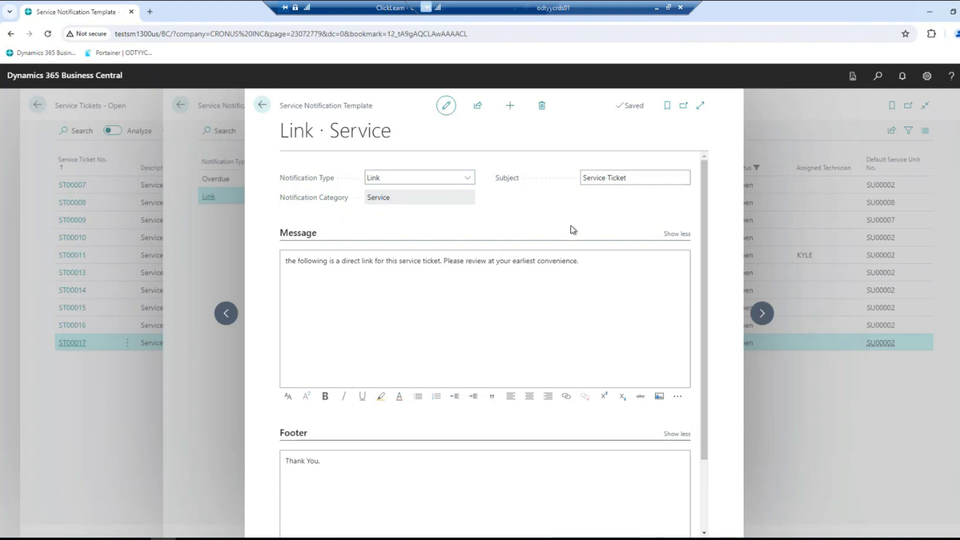
click(596, 178)
click(592, 254)
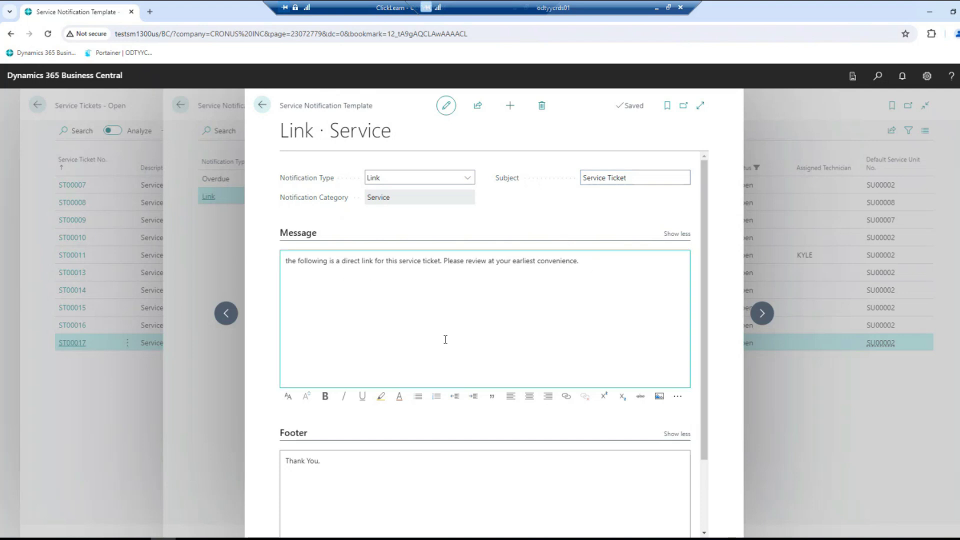
click(441, 461)
click(375, 368)
click(263, 107)
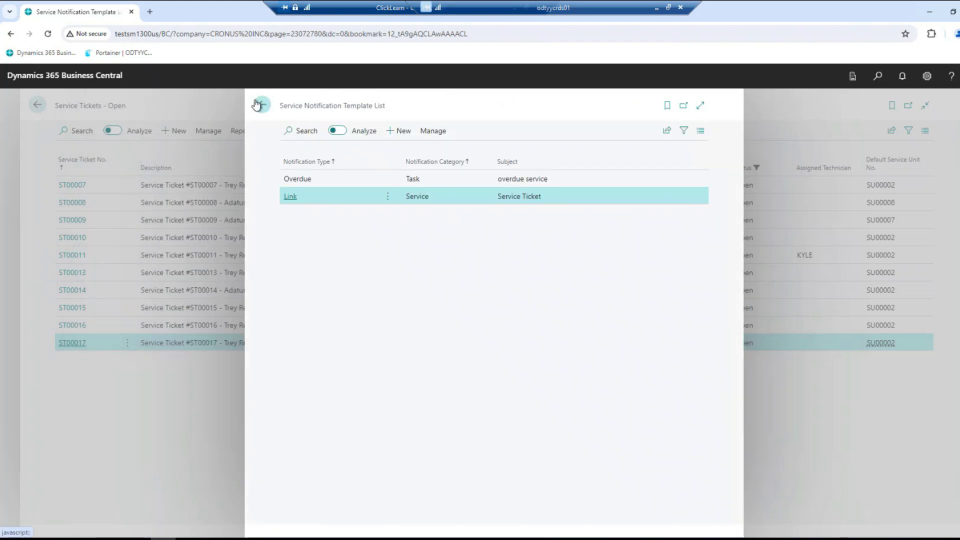
click(261, 106)
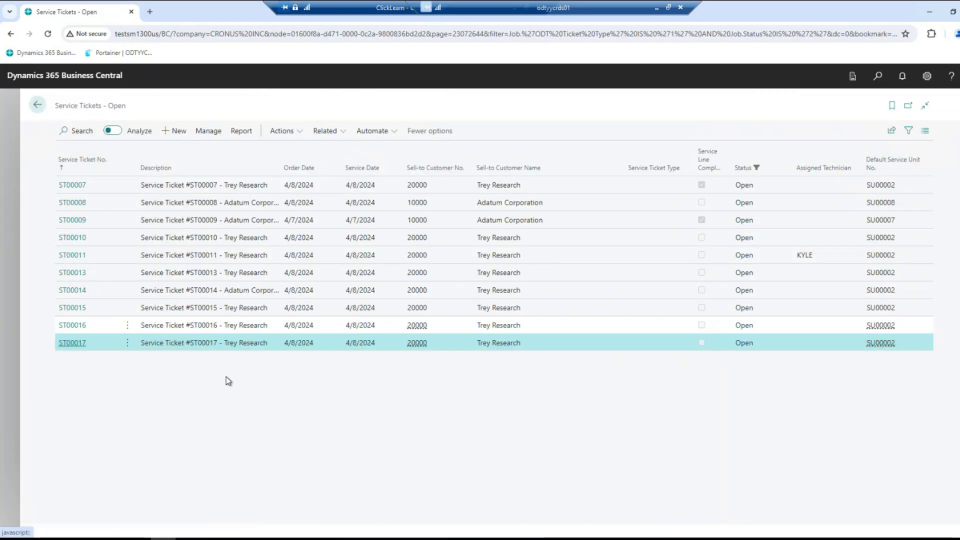
Open service ticket ST00017, generate its Service Ticket Link e-mail, review the message and send it.
click(75, 348)
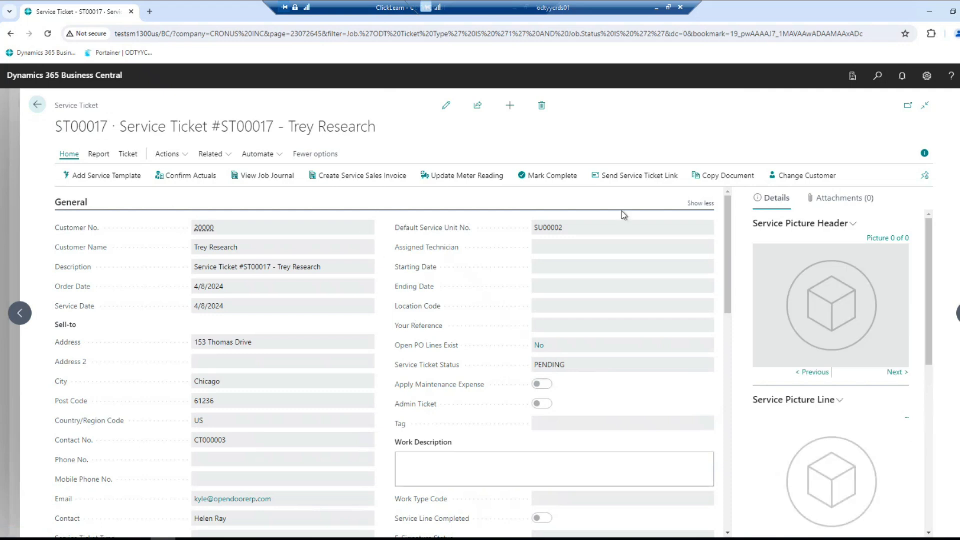
click(633, 184)
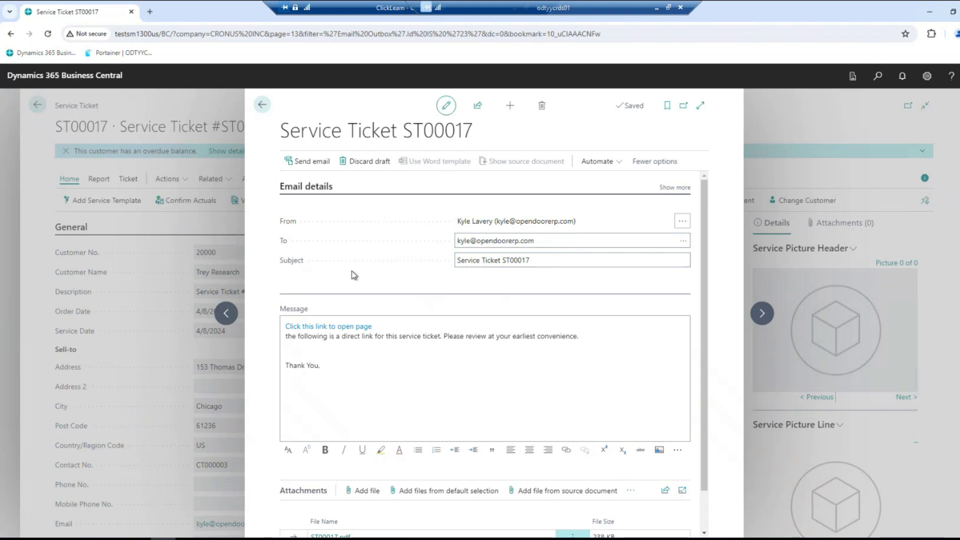
click(376, 348)
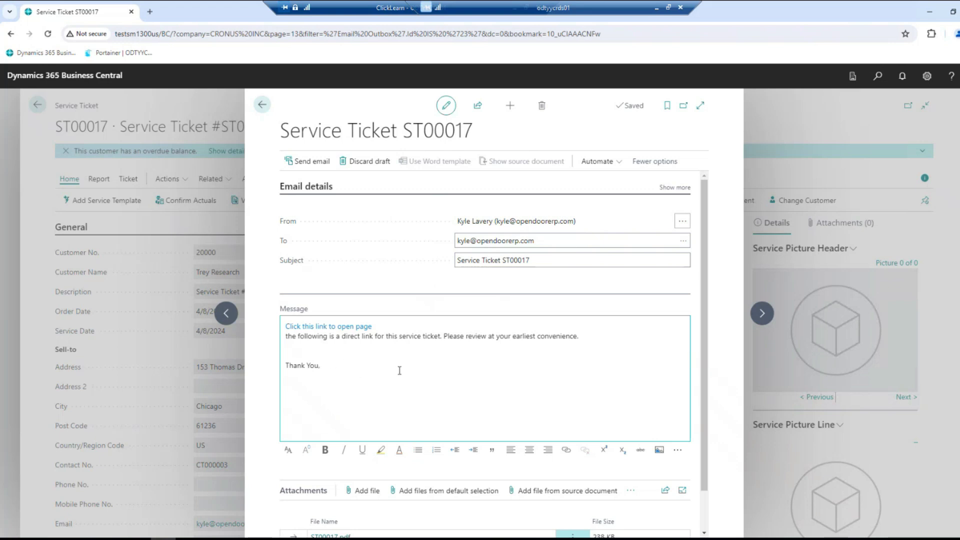
click(308, 163)
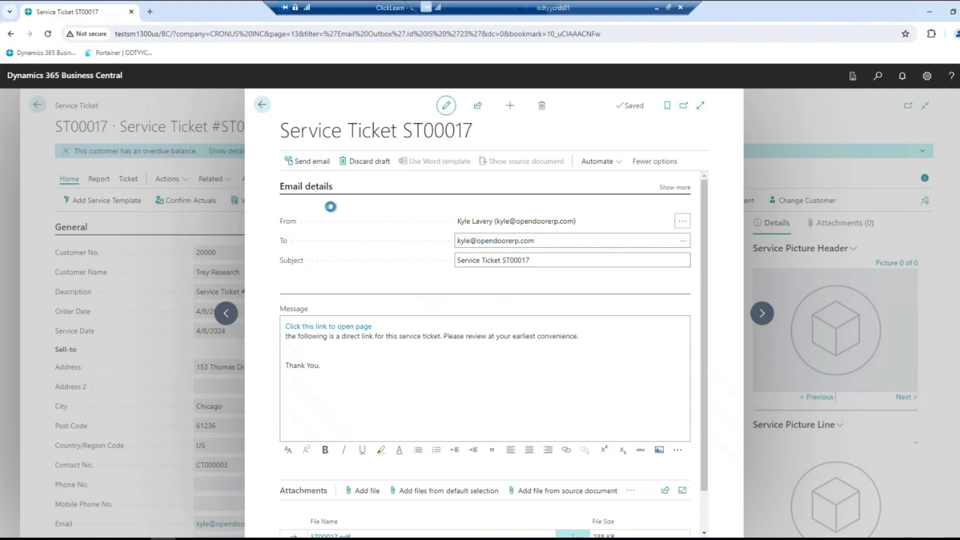
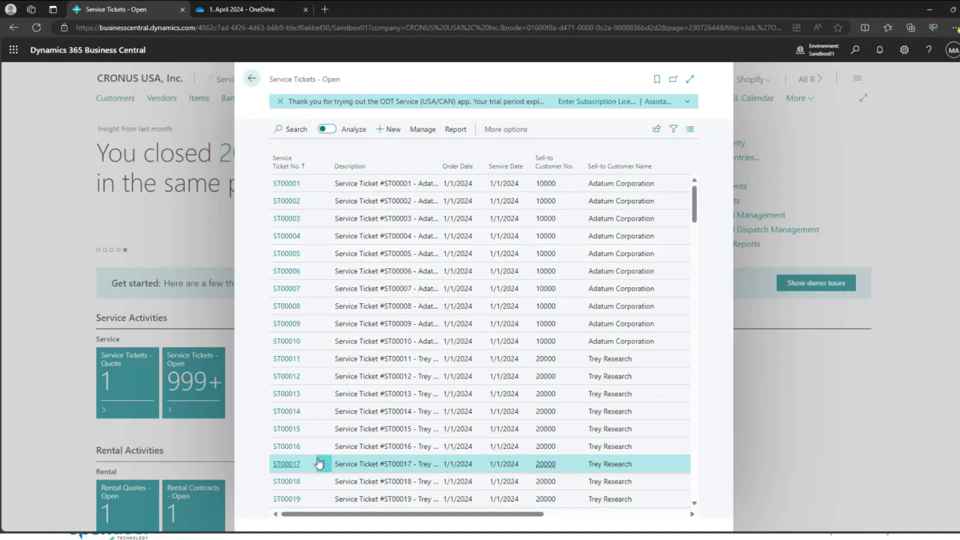
Open service ticket ST00017 in the Sandbox01 environment and send it for signing.
click(287, 464)
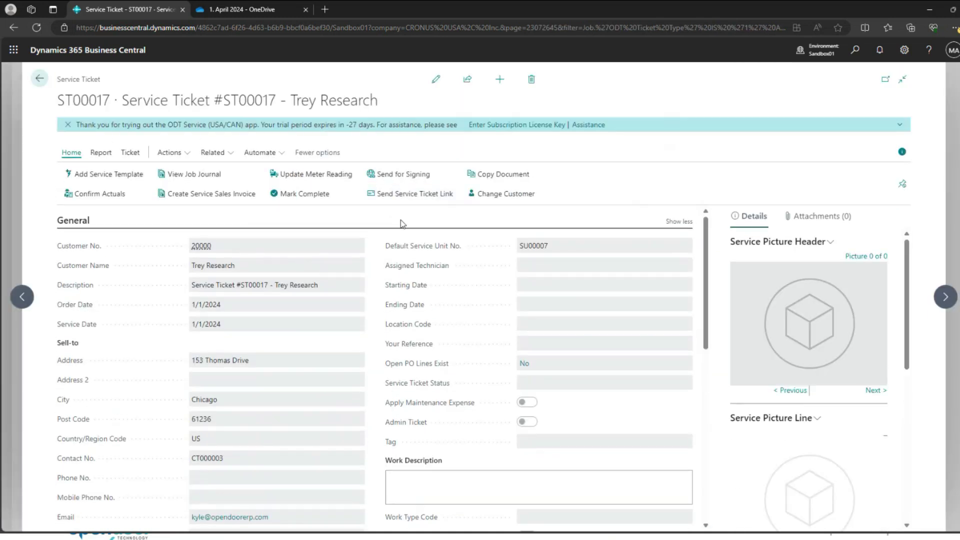
click(410, 176)
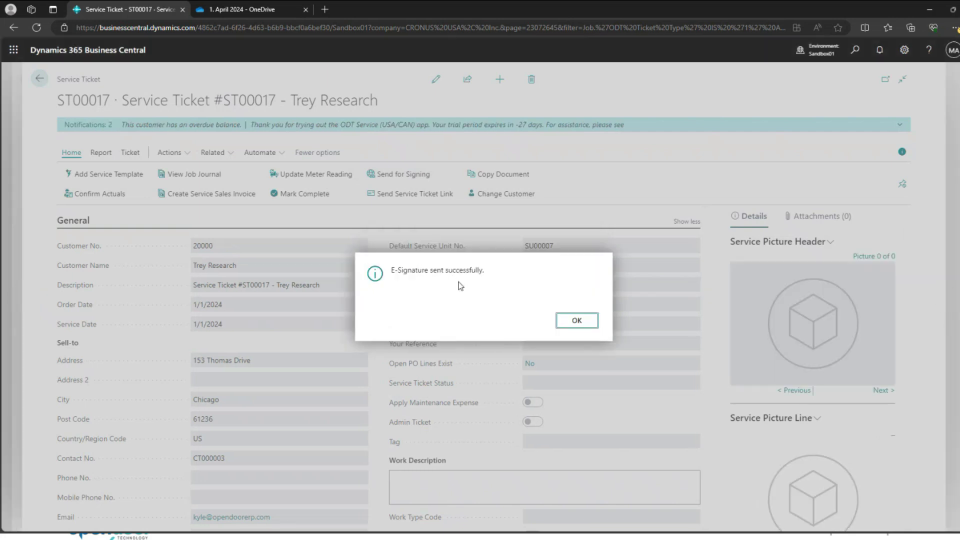
click(577, 321)
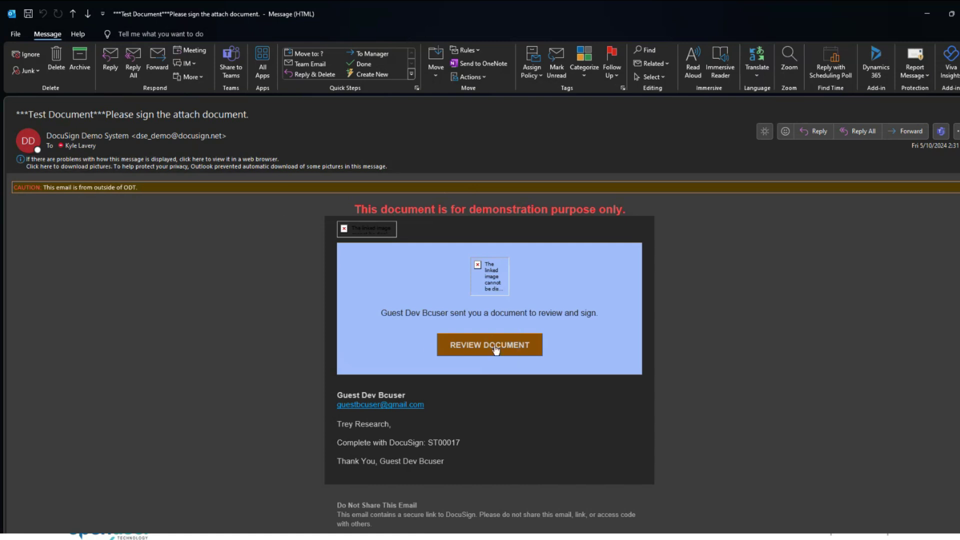
Copy the Review Document hyperlink from the DocuSign e-mail in Outlook and open it in a new Chrome tab.
mouse_move(493, 349)
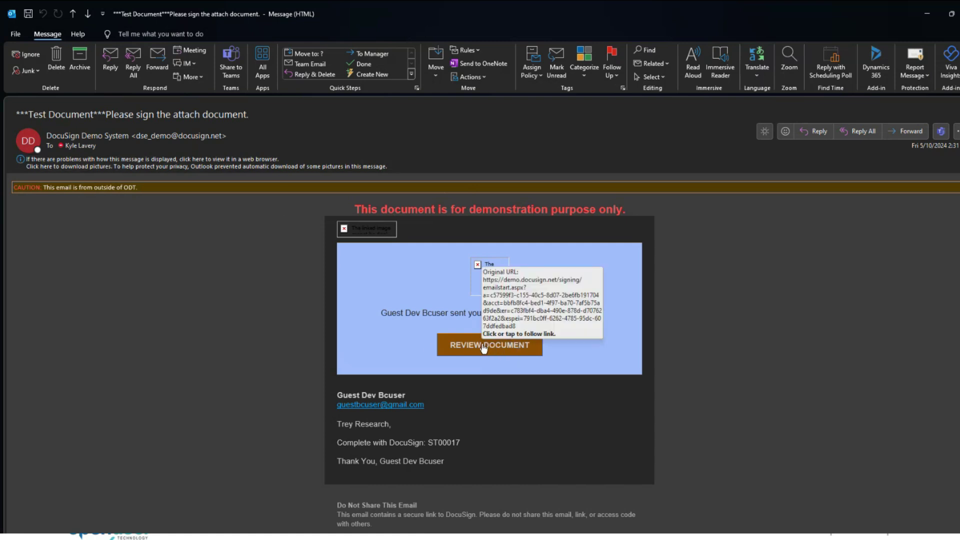
right_click(466, 350)
right_click(460, 344)
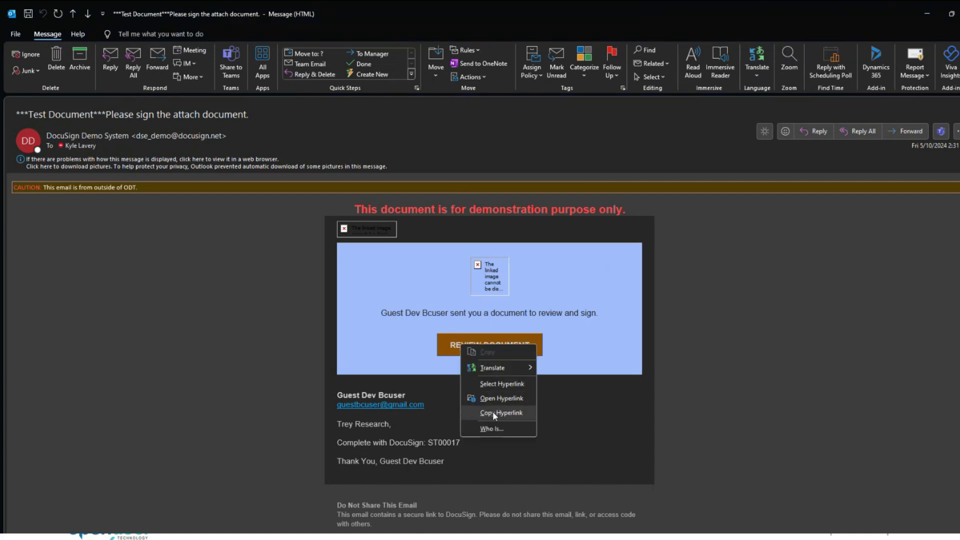
click(494, 414)
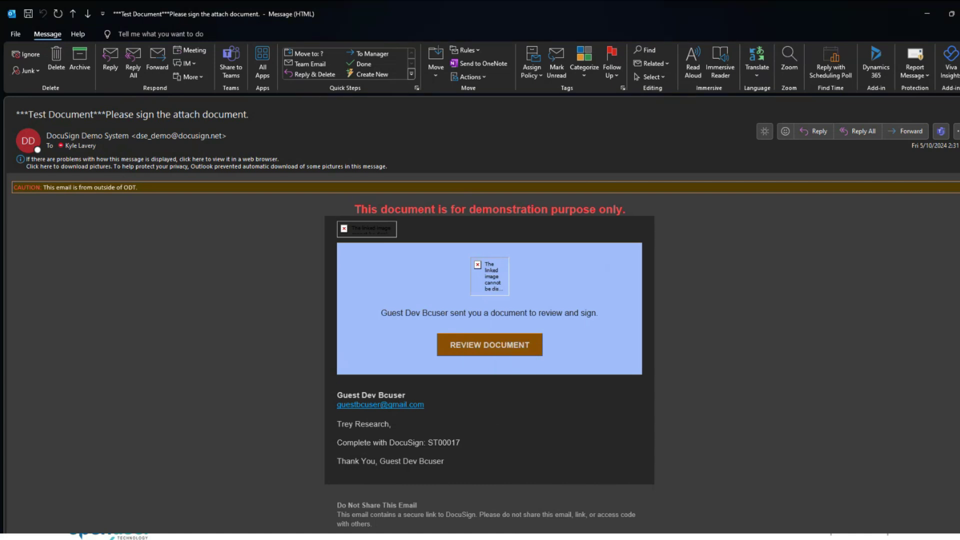
key(alt+Tab)
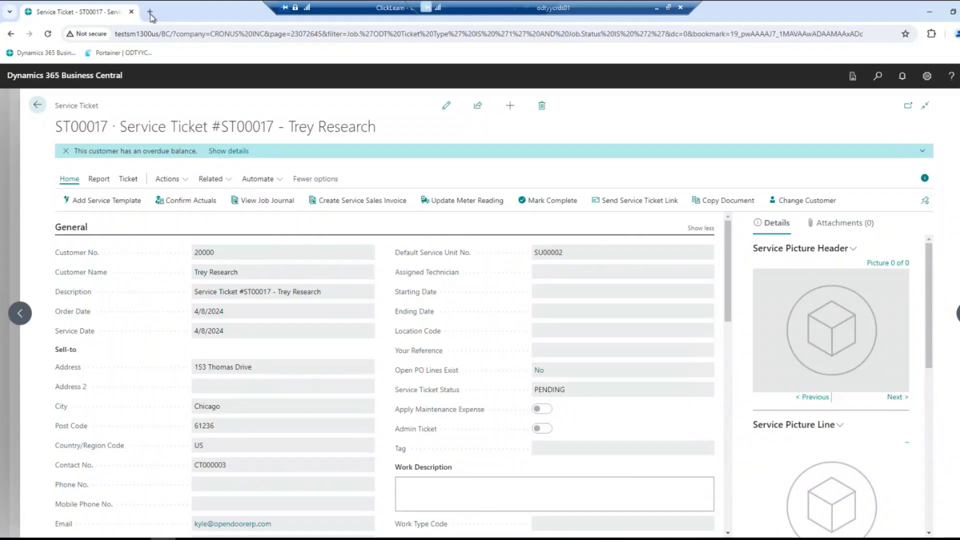
click(150, 12)
key(ctrl+v)
key(Return)
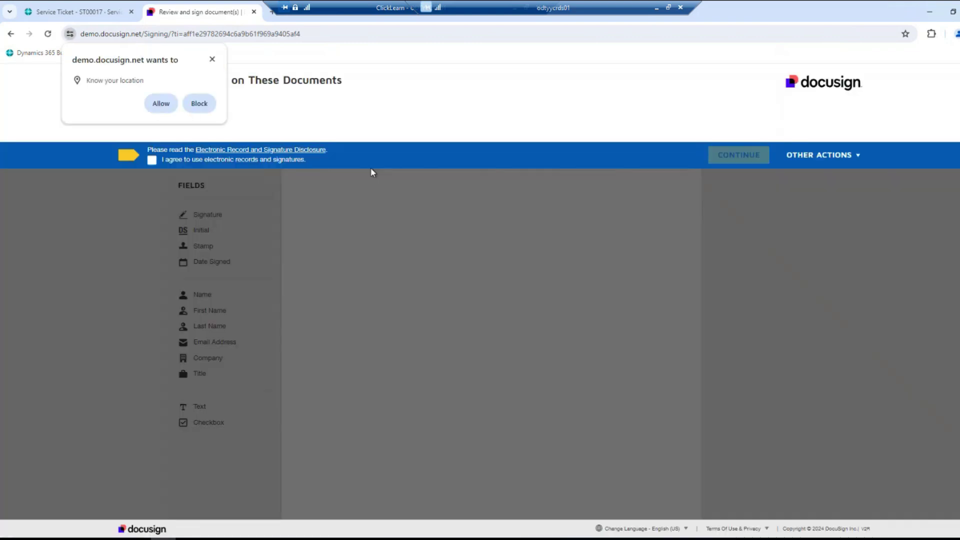
Agree to use electronic records and signatures, place a Signature field below the service ticket's totals and adopt the default-style signature.
click(212, 59)
click(151, 161)
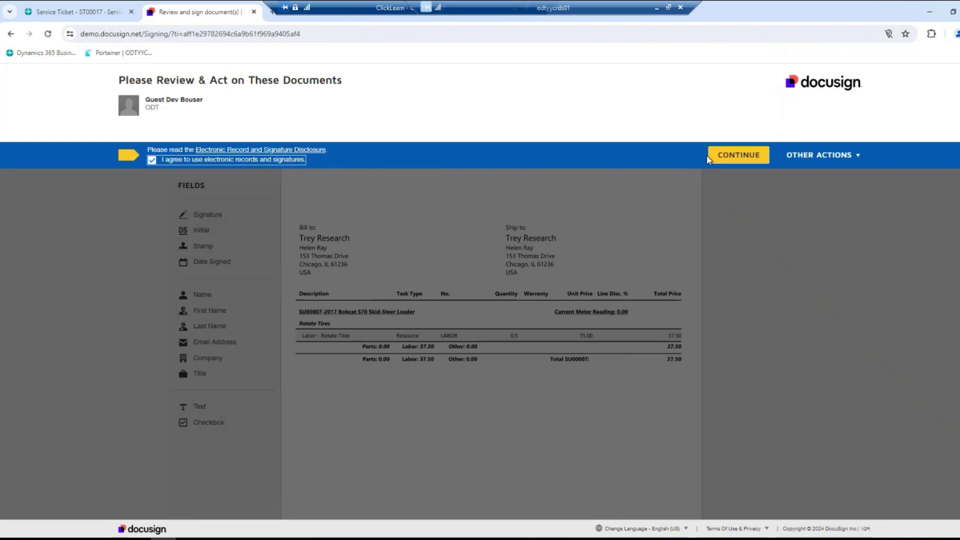
click(739, 155)
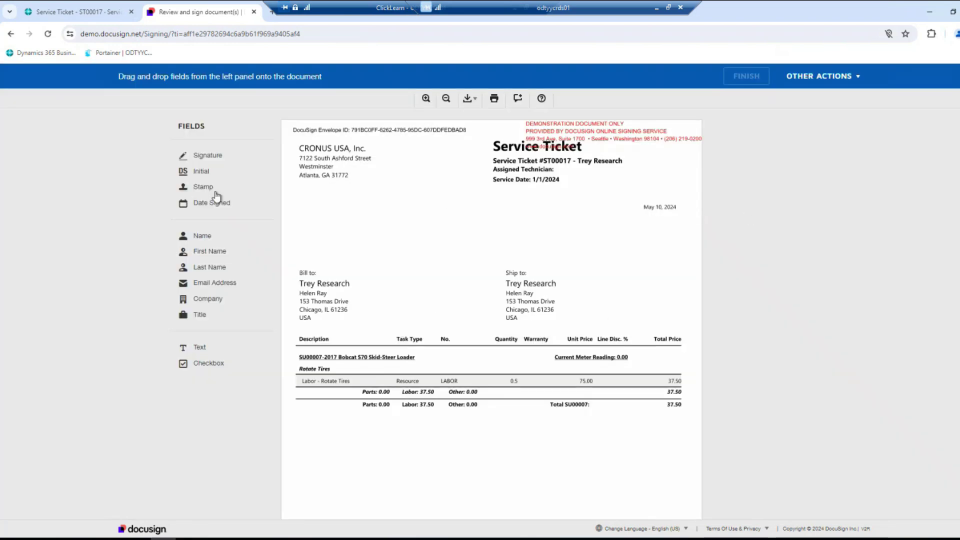
drag(203, 159, 468, 472)
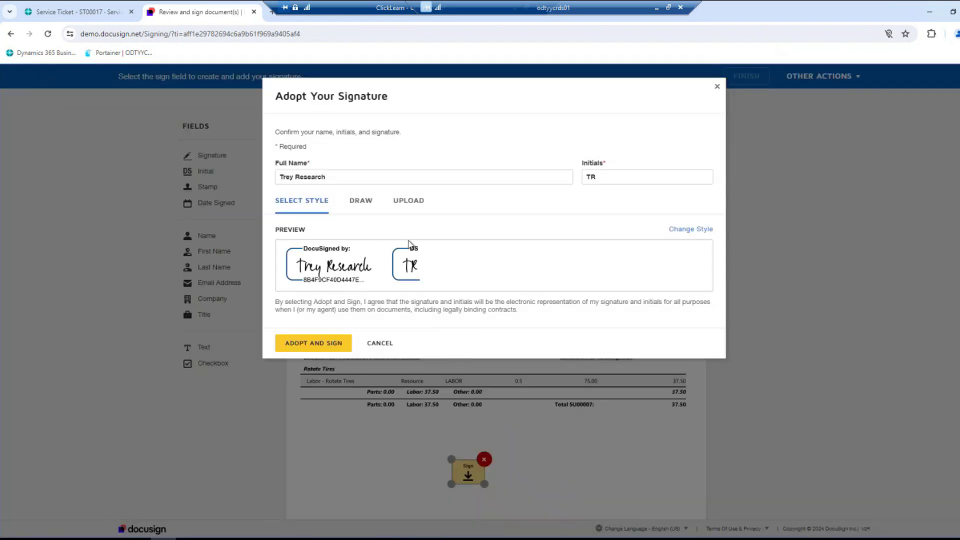
click(301, 345)
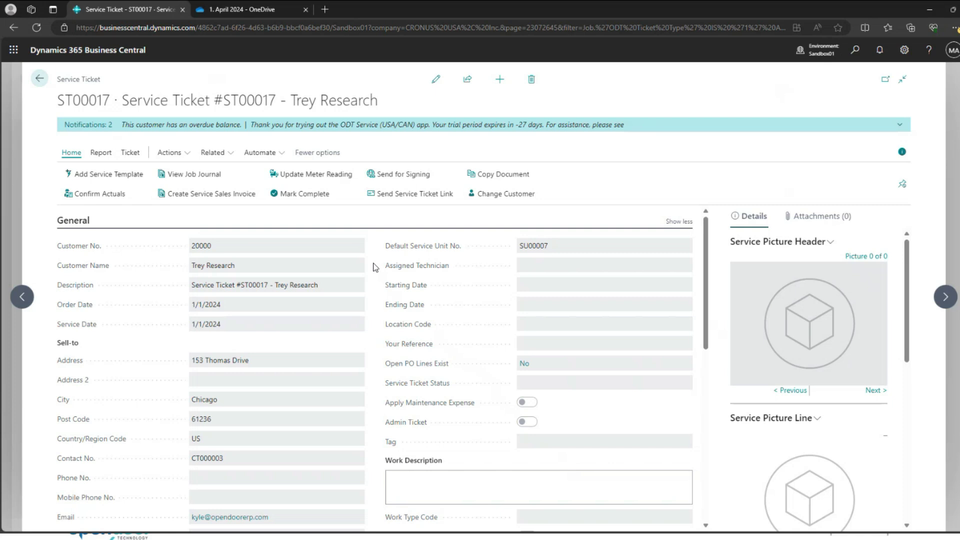
Capture a document signature on the Sandbox01 service ticket with the signer's name and initials, a handwritten "hello", and Accept & Sign.
scroll(376, 267, down, 10)
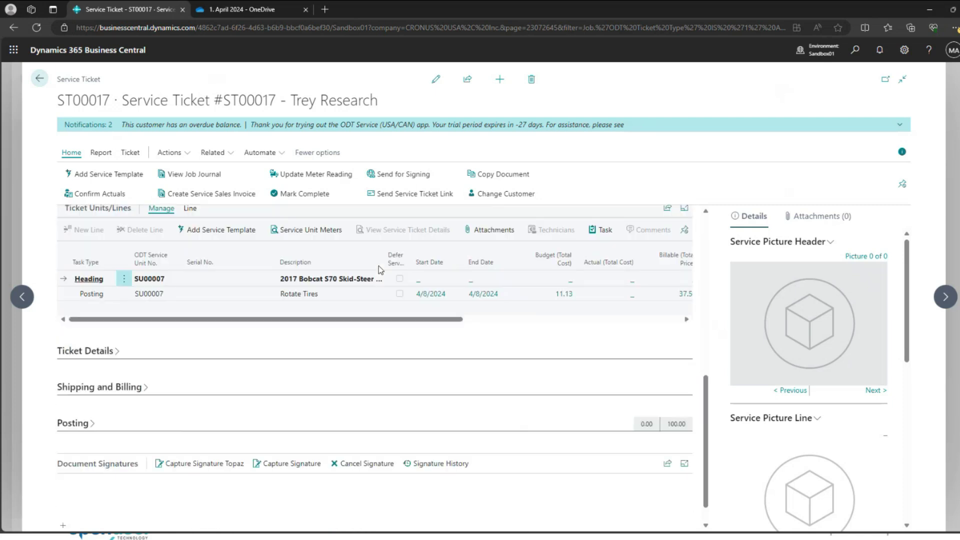
scroll(367, 365, down, 1)
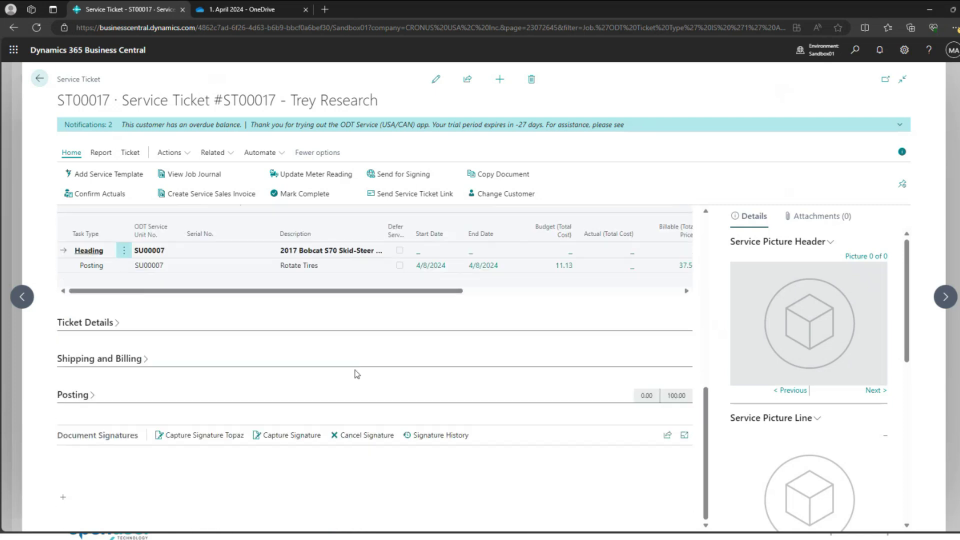
click(195, 443)
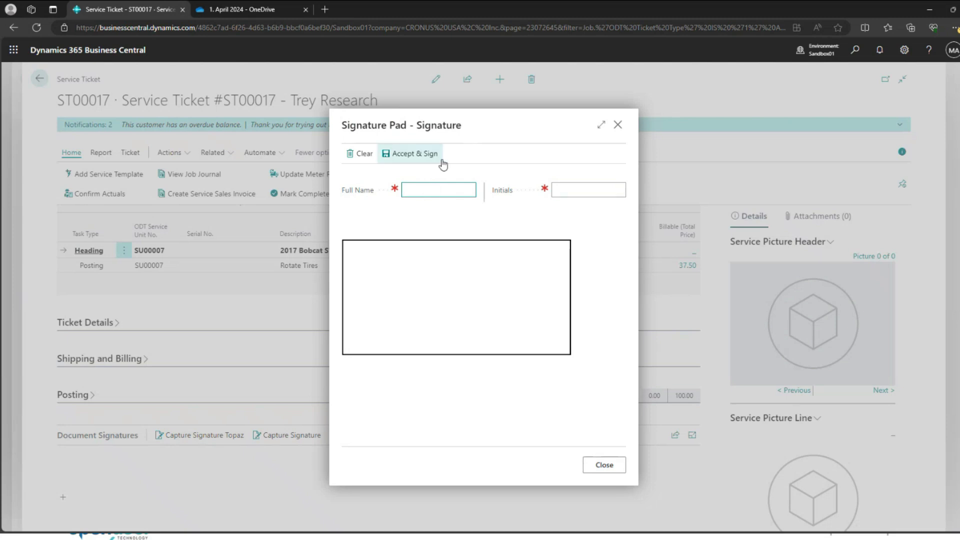
text(kl)
key(Tab)
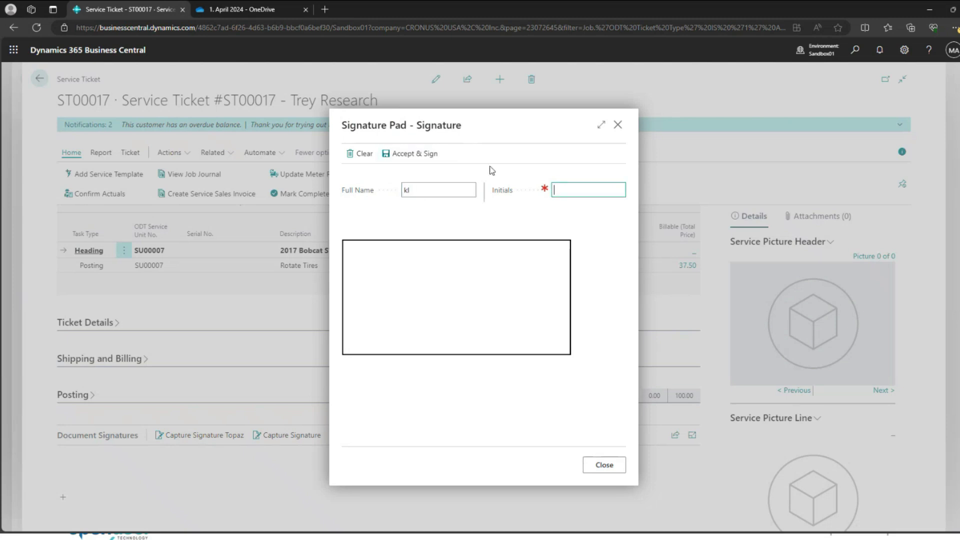
text(kl)
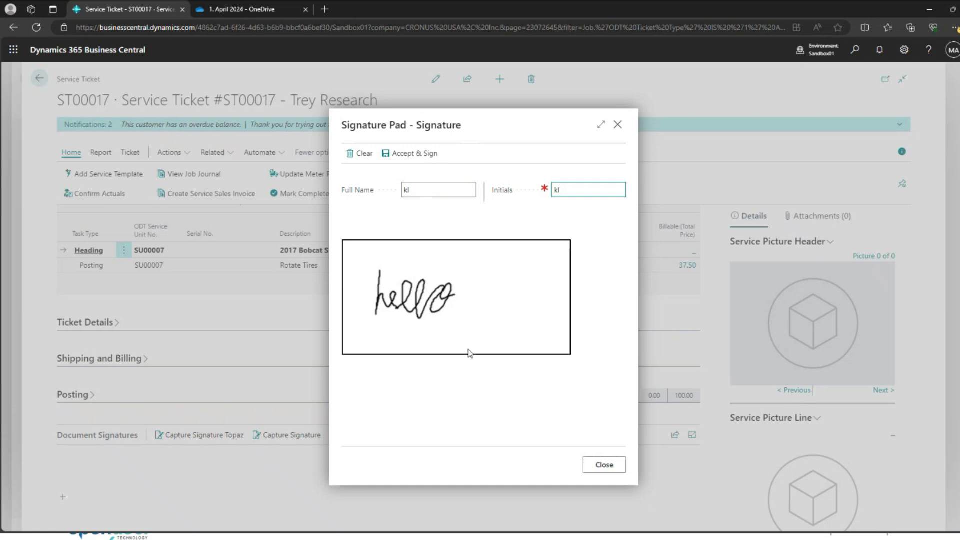
click(422, 158)
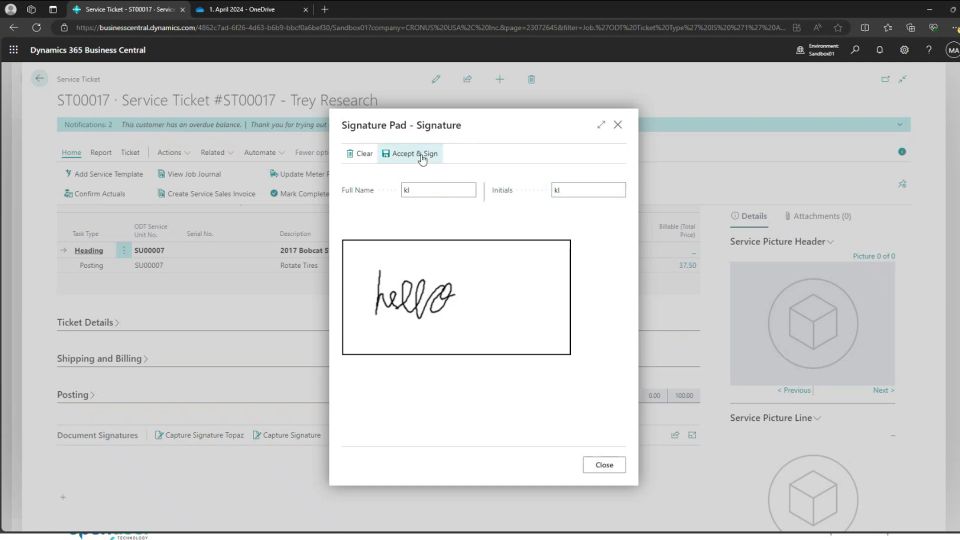
scroll(320, 375, down, 1)
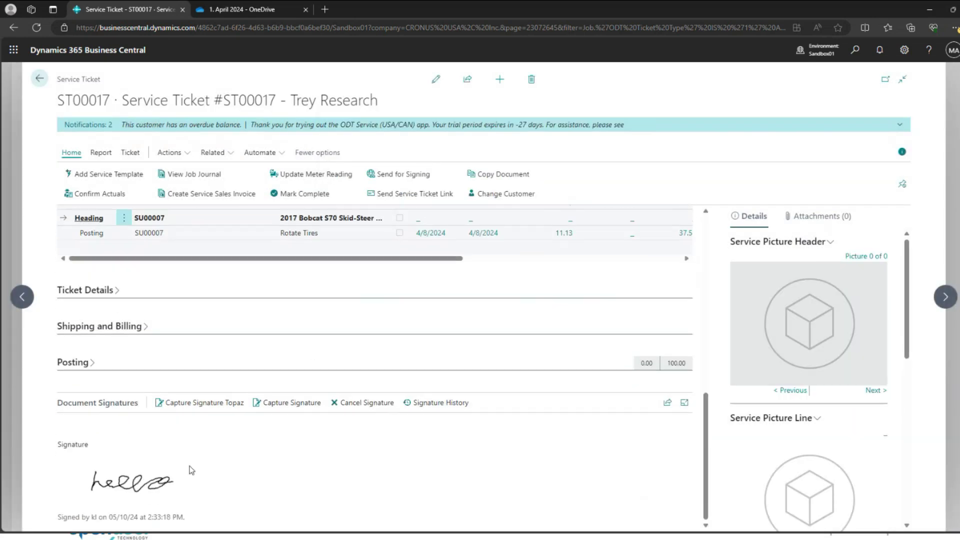